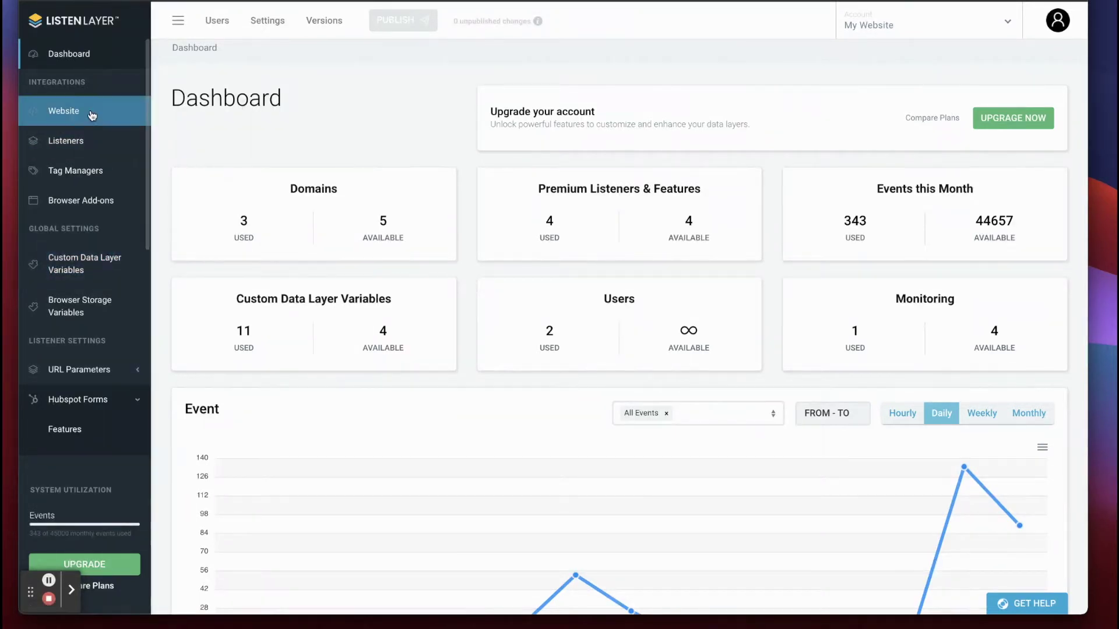
Review the website integration settings, and filter the available listeners by "Hub".
click(81, 117)
scroll(249, 295, down, 1)
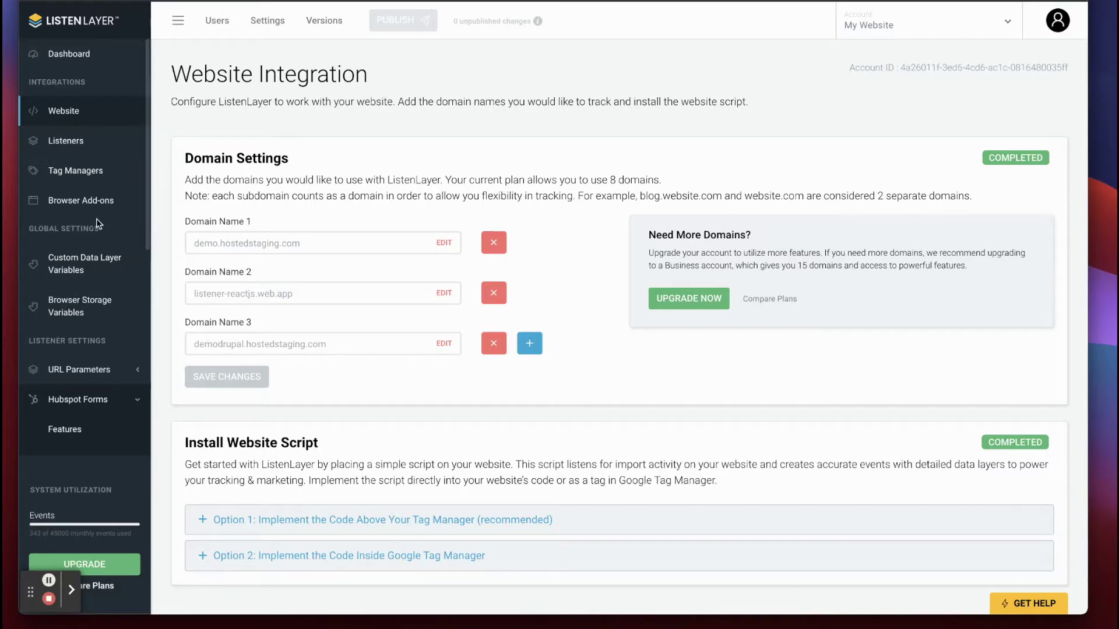
click(73, 142)
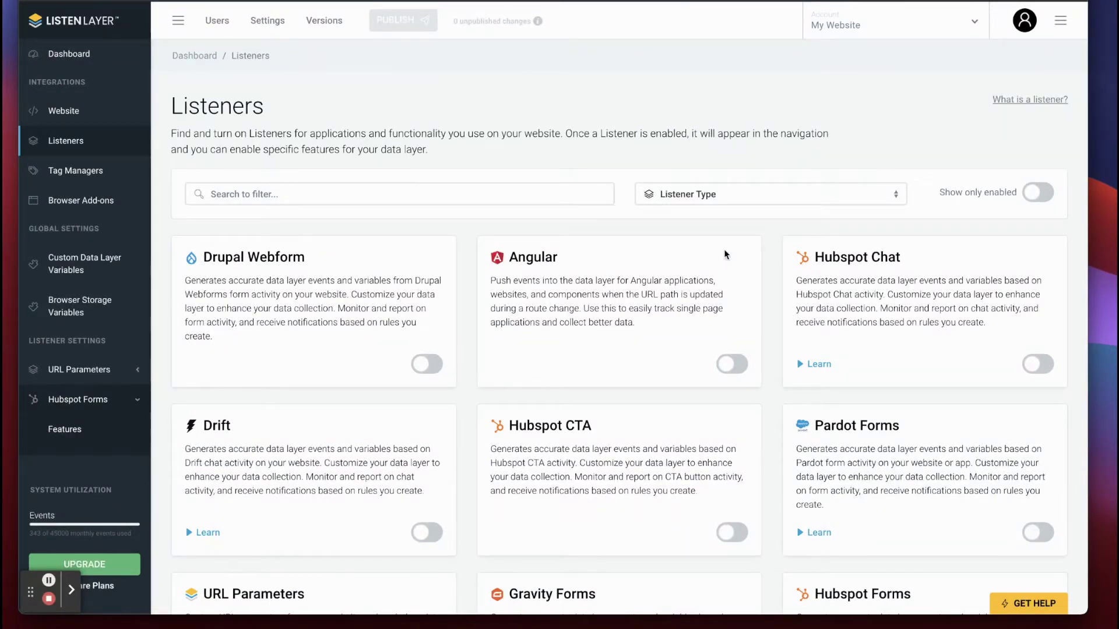
click(520, 197)
text(Hub)
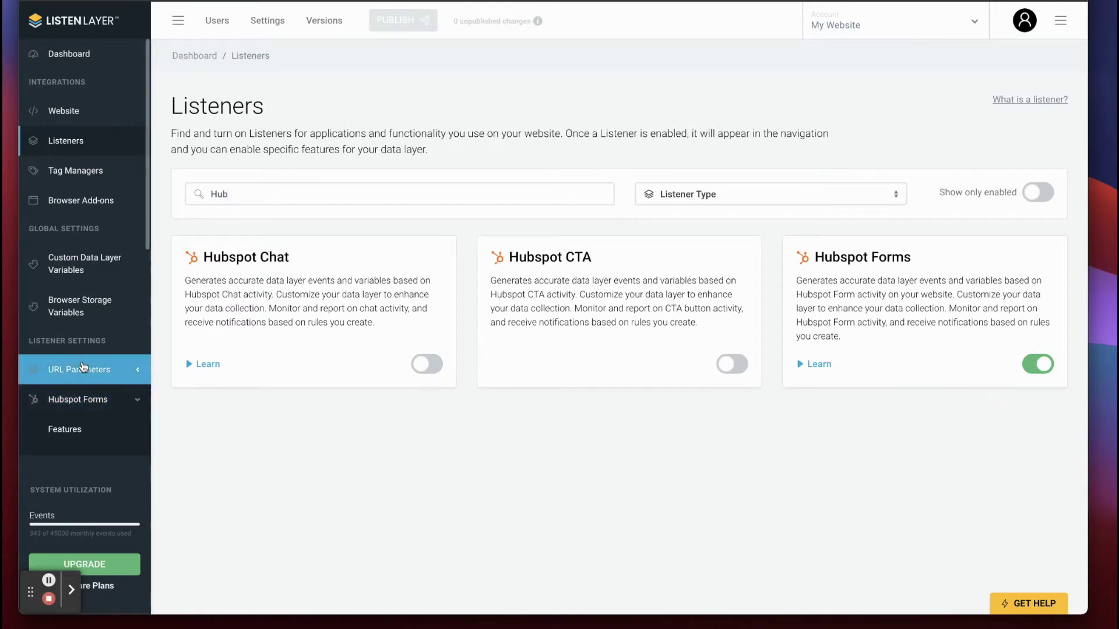
View the Hubspot Forms features for popup form activity and for regular form activity.
scroll(71, 352, down, 2)
scroll(71, 357, down, 1)
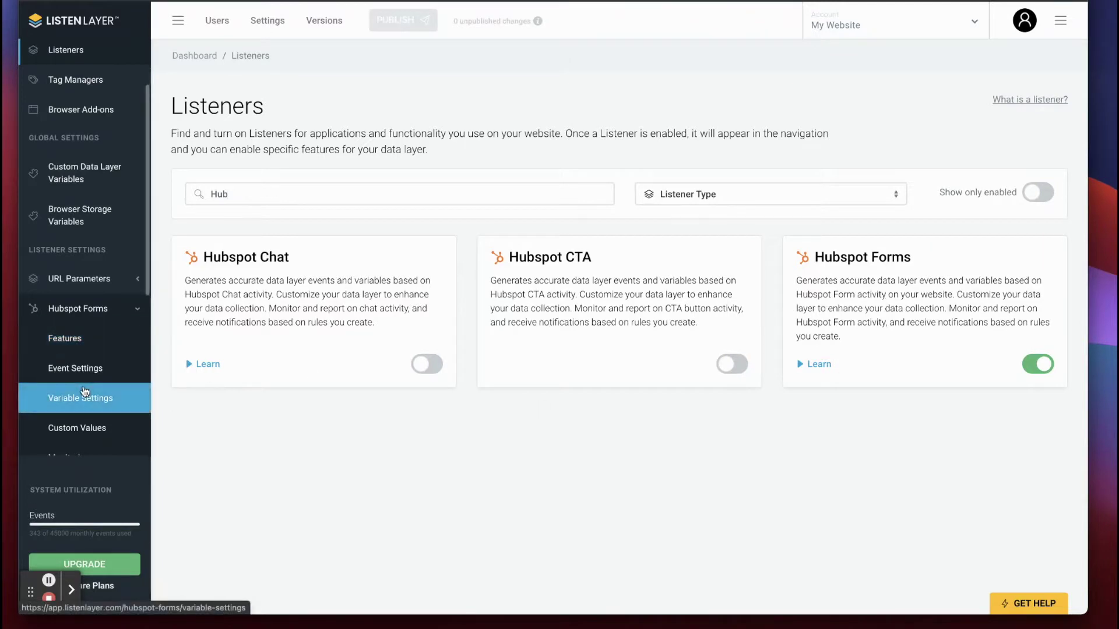
click(57, 348)
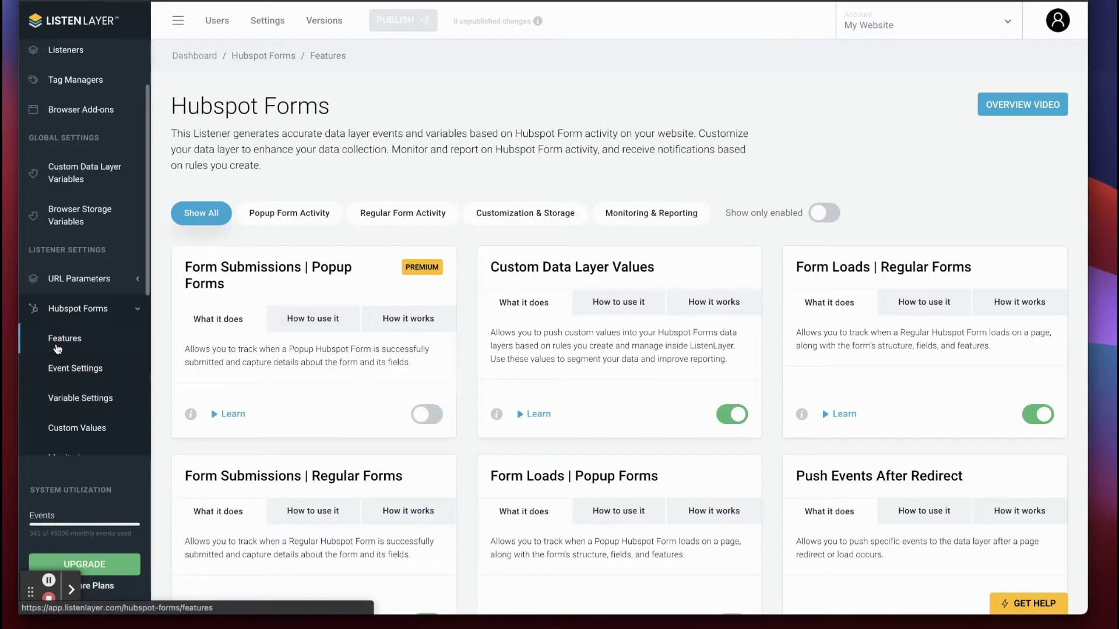
click(303, 214)
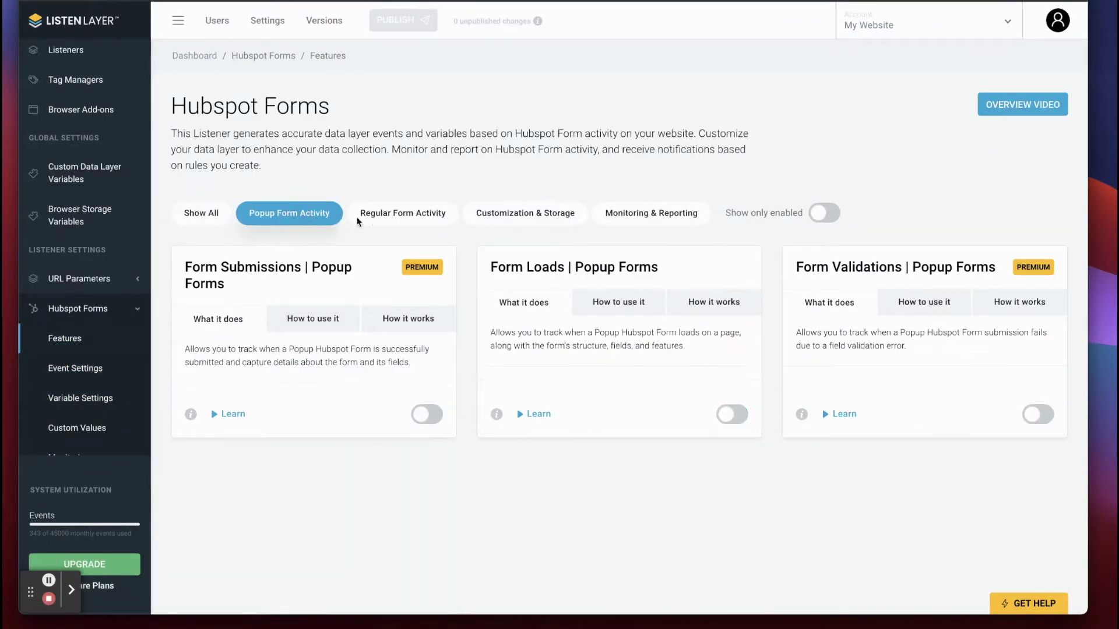
click(399, 215)
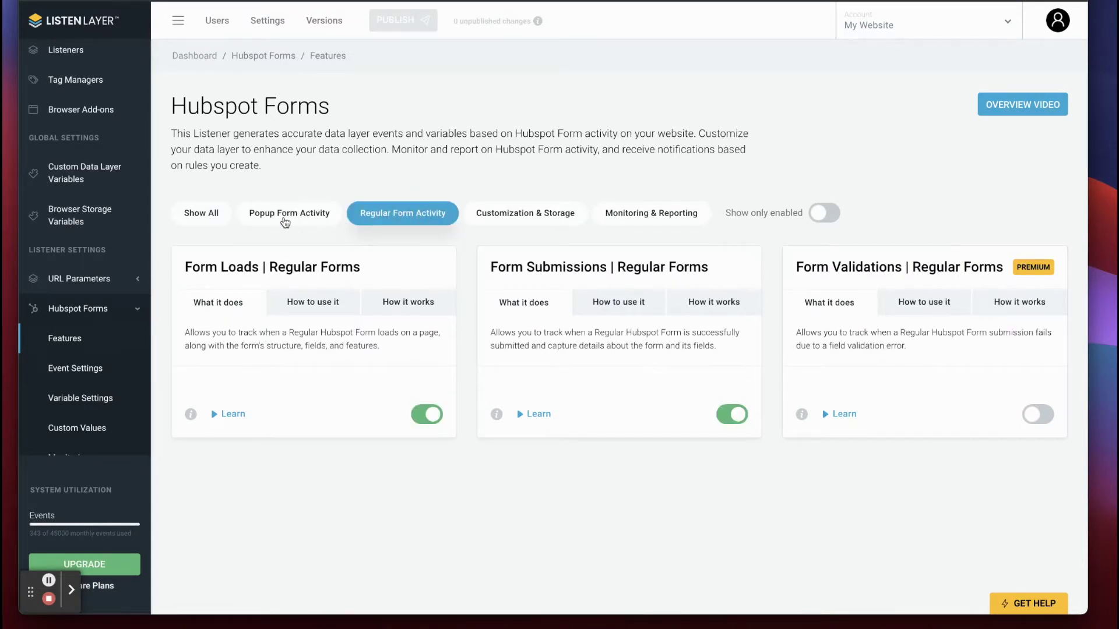
Examine the sample data layer code of the Form Validations feature for regular forms, including its form fields.
click(802, 414)
scroll(570, 469, down, 1)
scroll(570, 469, up, 1)
click(531, 466)
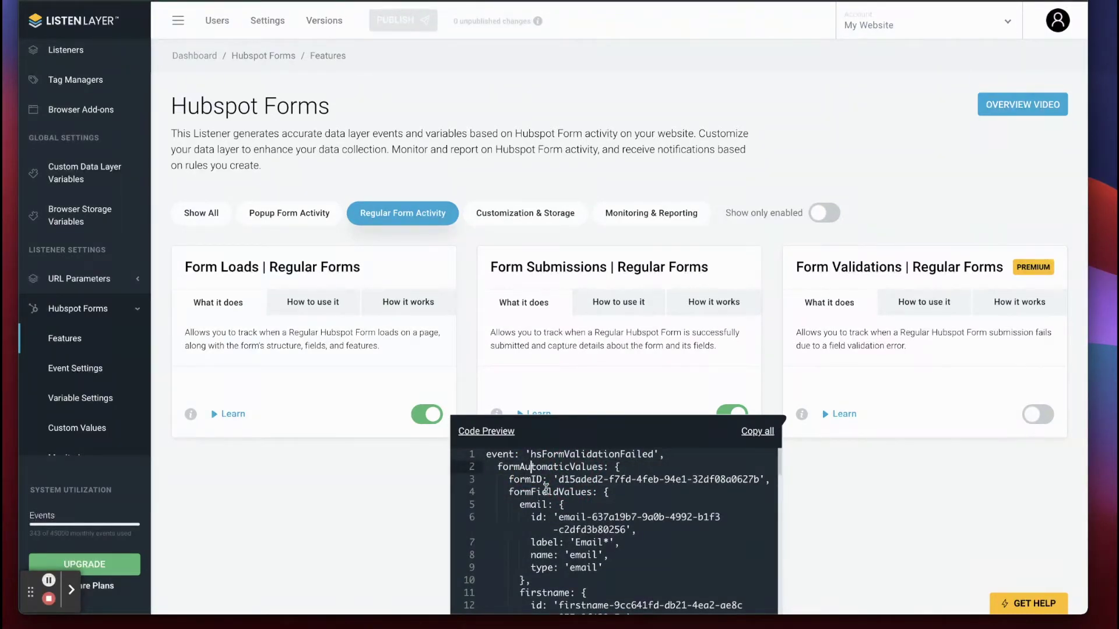
scroll(520, 477, down, 10)
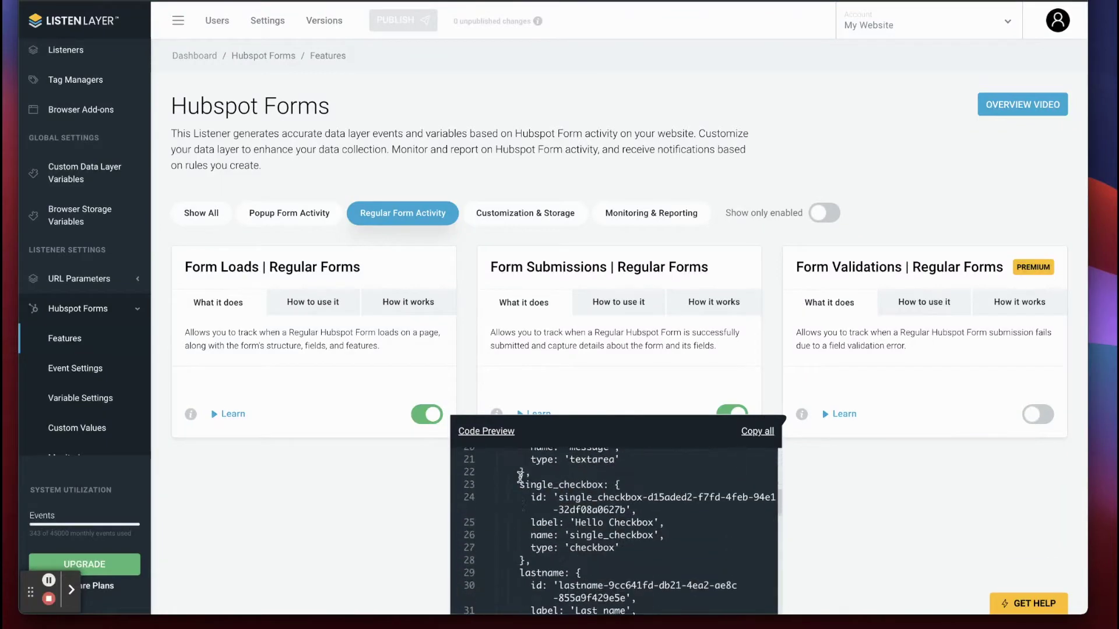
scroll(520, 478, down, 4)
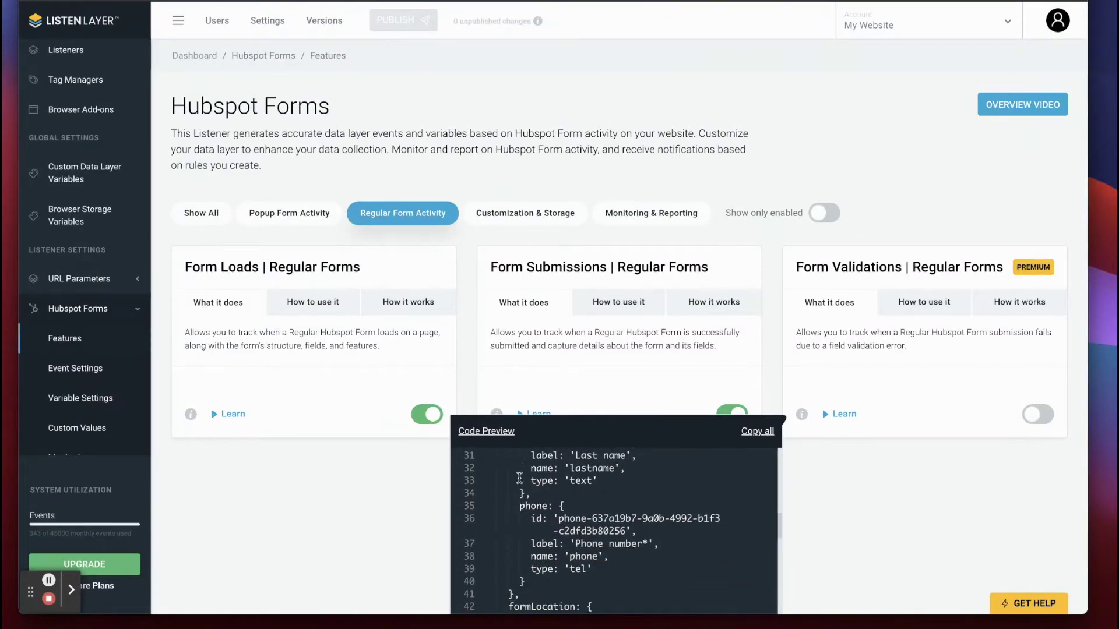
scroll(520, 477, down, 2)
scroll(519, 478, up, 2)
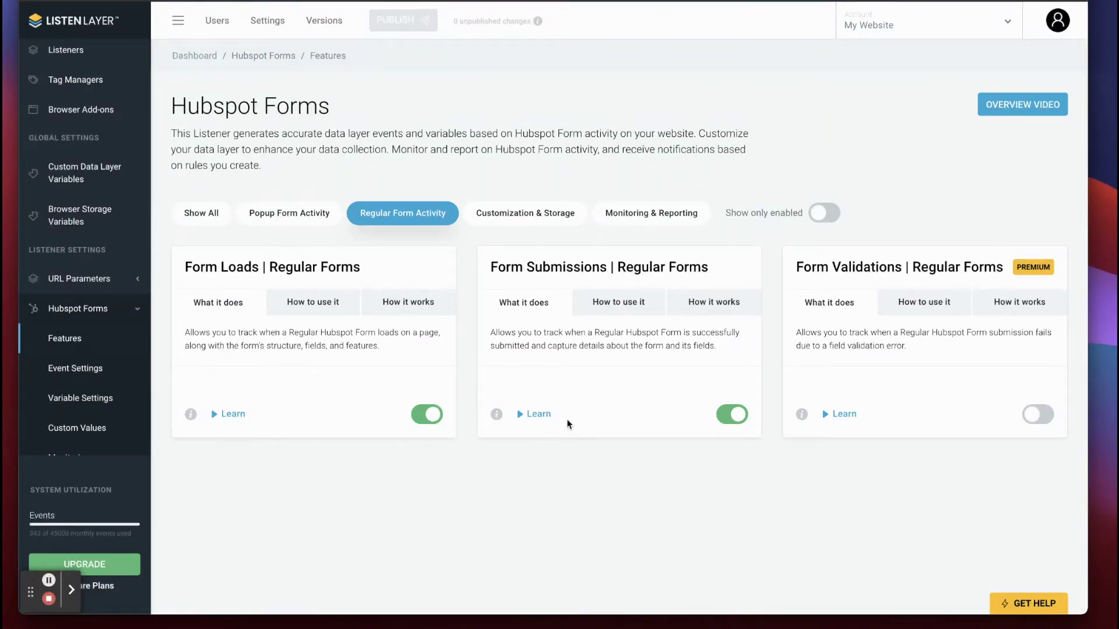
Preview the Form Submissions data layer code for regular forms and highlight the event name hsFormSubmitted.
click(497, 416)
click(606, 455)
drag(597, 454, 689, 455)
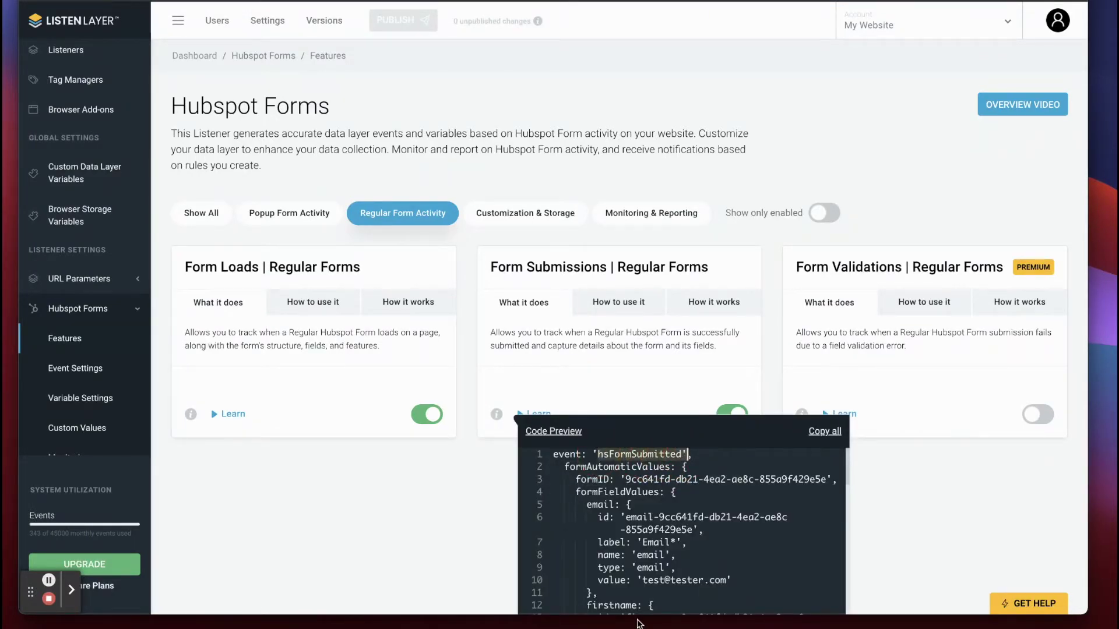
click(331, 509)
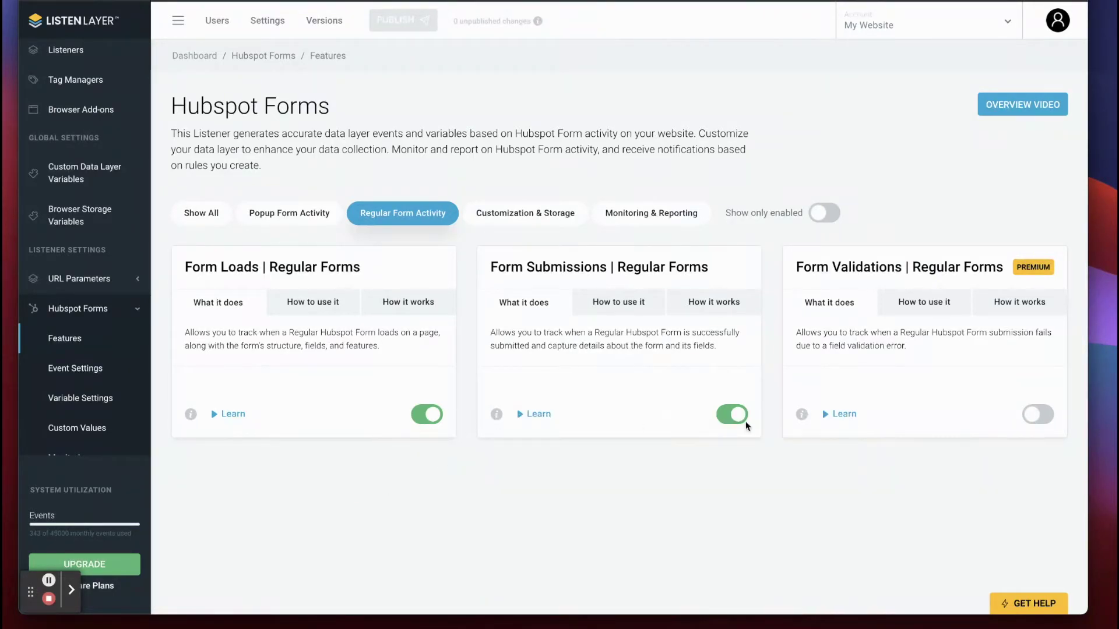
Review the Hubspot Forms event settings, and show the listener's Customization & Storage features.
click(76, 368)
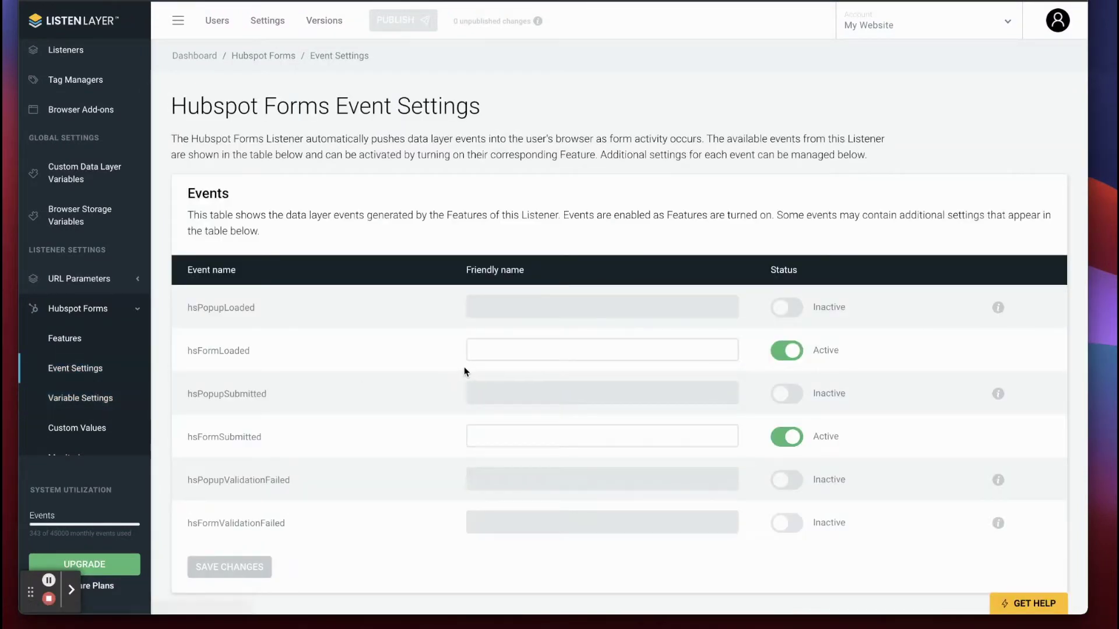
scroll(349, 347, down, 2)
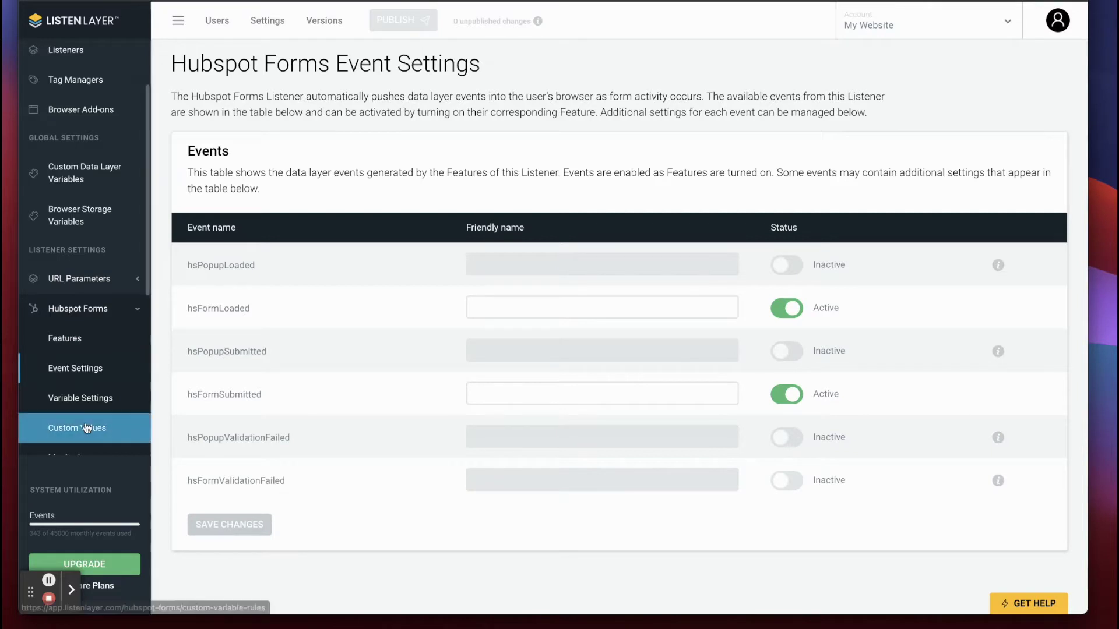
scroll(74, 394, down, 1)
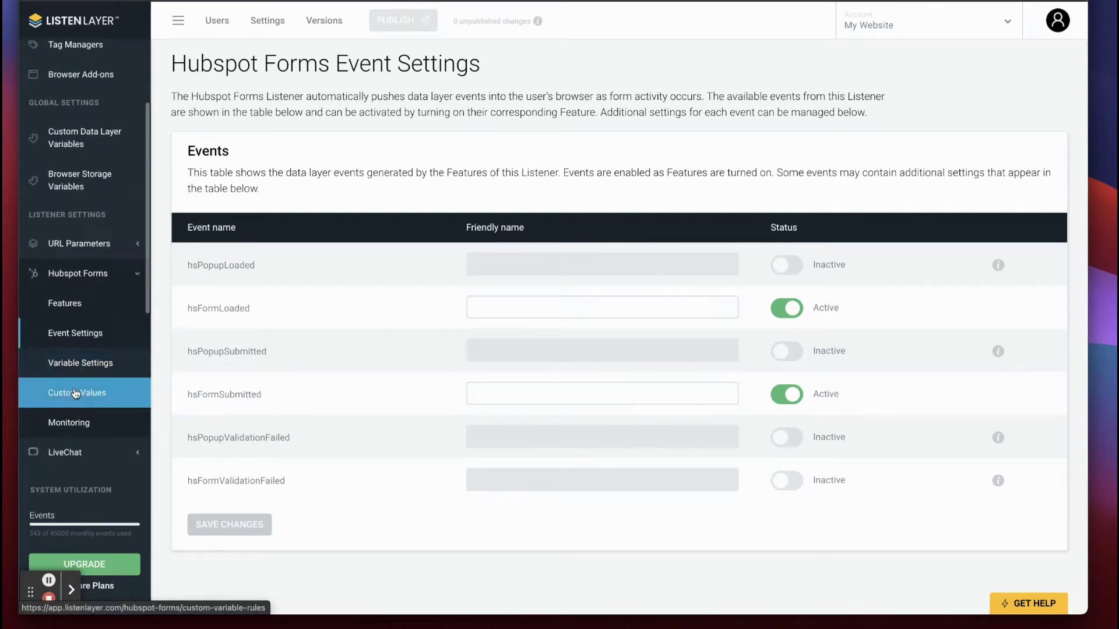
click(65, 306)
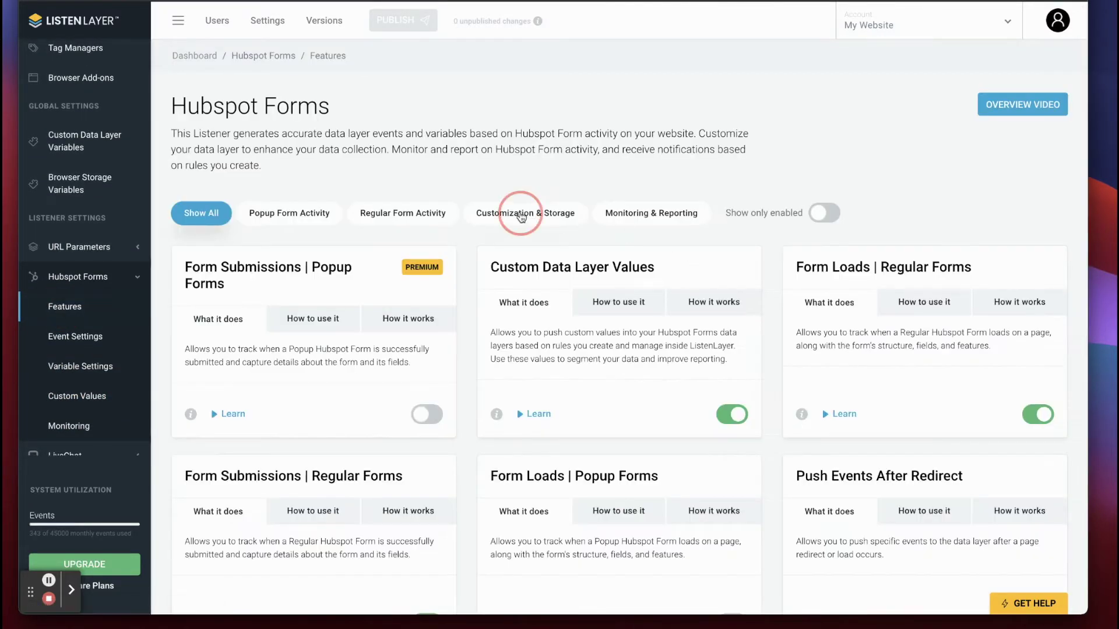
click(522, 216)
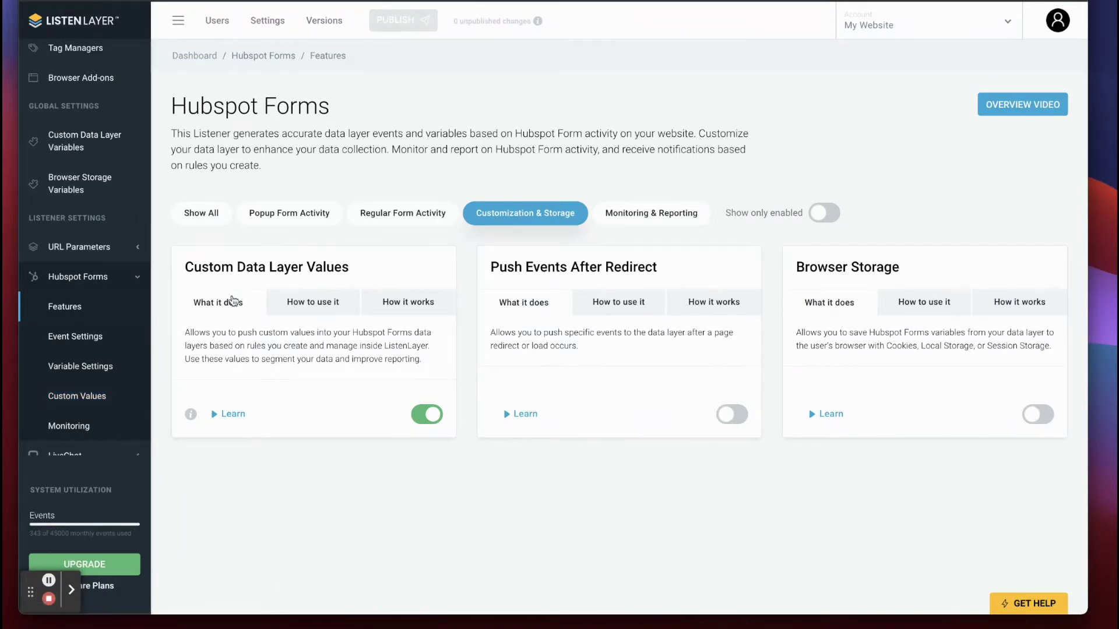
Look through the full list of global custom data layer variables.
click(105, 143)
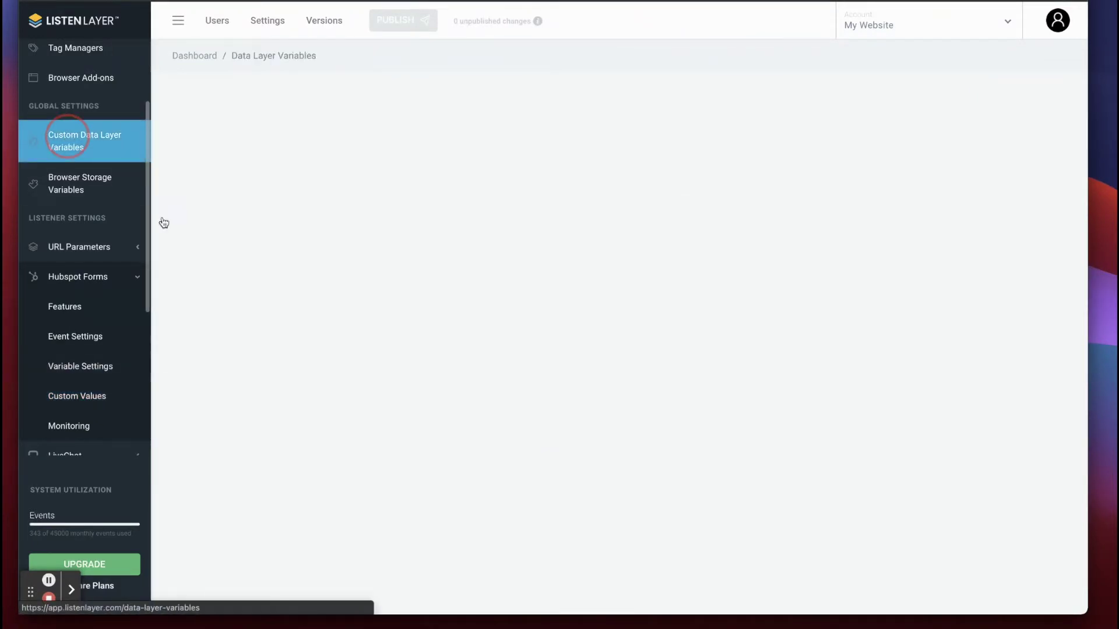
scroll(269, 356, down, 5)
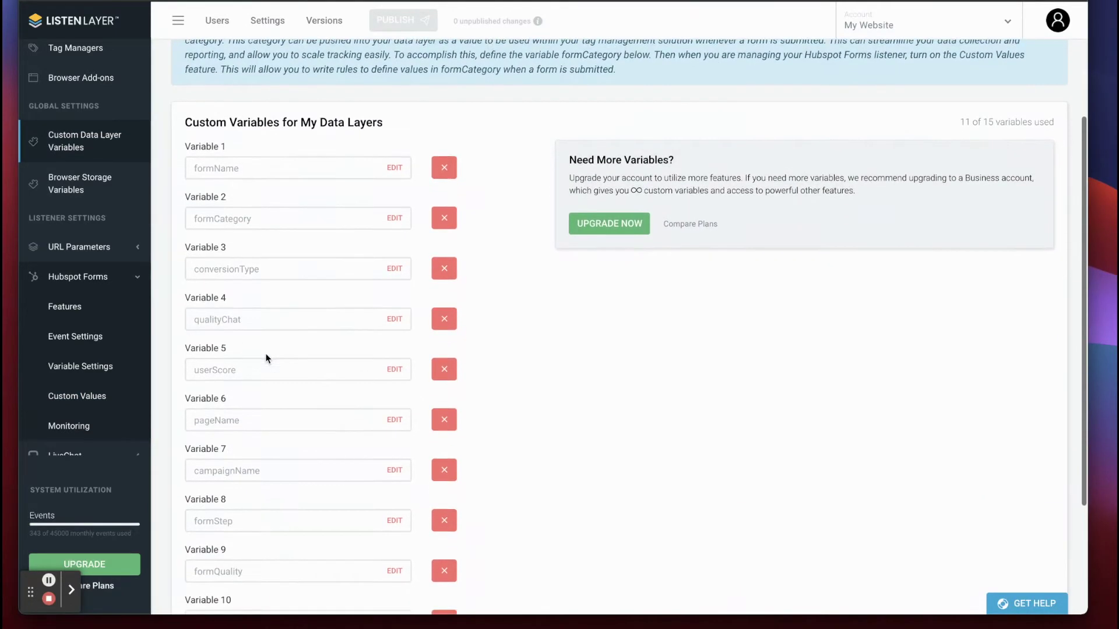
scroll(266, 357, up, 2)
scroll(266, 357, down, 4)
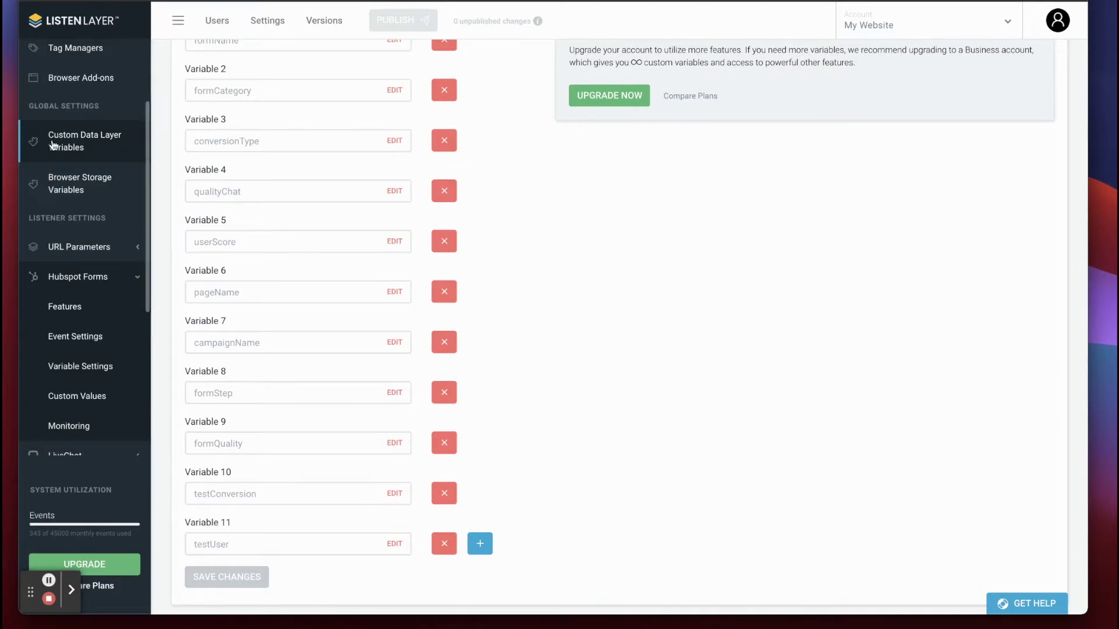
Open the Form Categorization rule from the Hubspot Forms custom values and inspect its formName values.
click(75, 398)
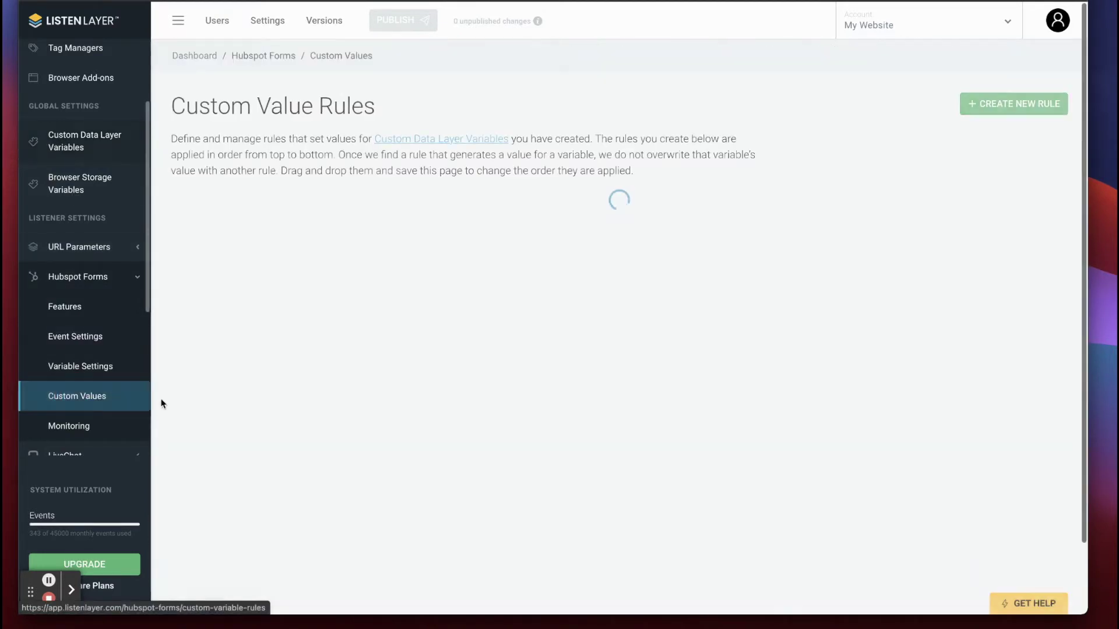
click(211, 249)
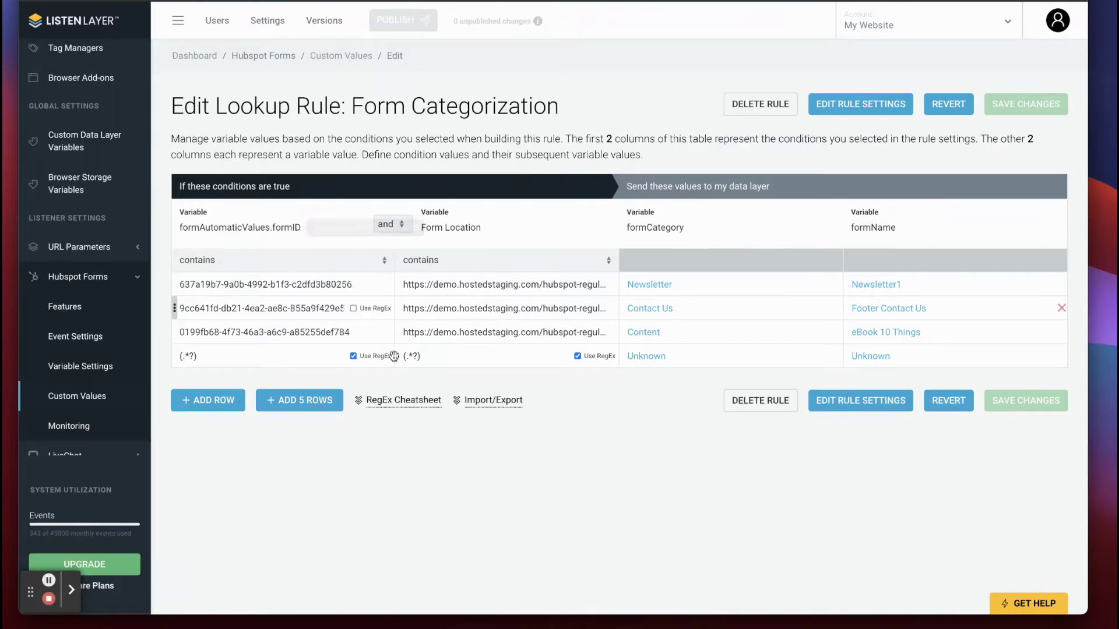
click(903, 285)
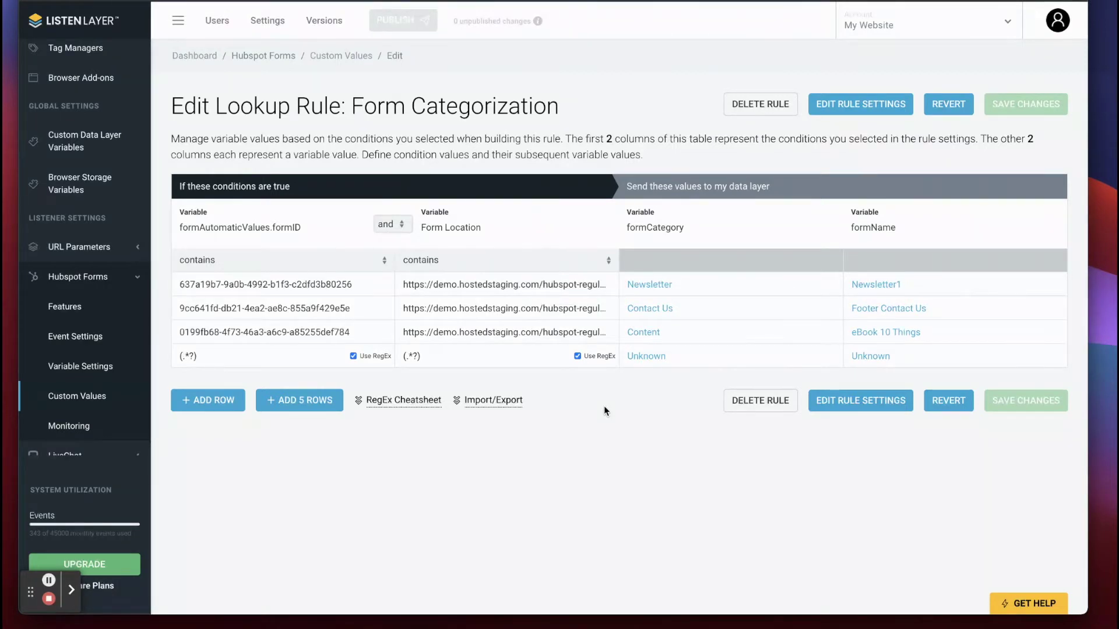
Examine the rule's (.*?) catch-all conditions and their Unknown category, comparing them with the categories of the specific forms.
click(186, 357)
click(412, 363)
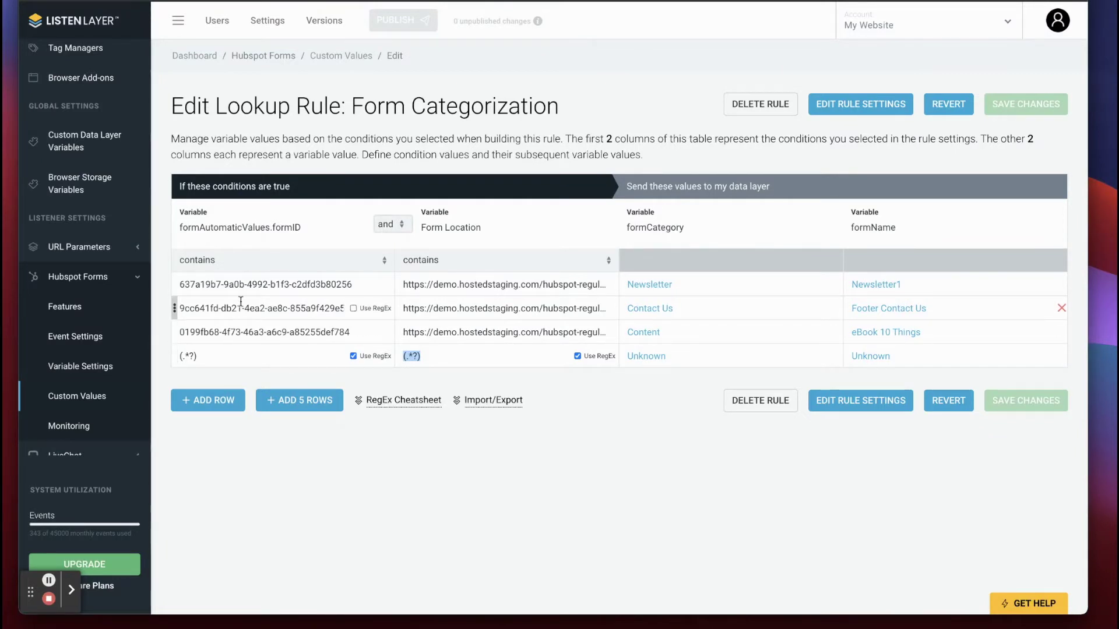
click(184, 357)
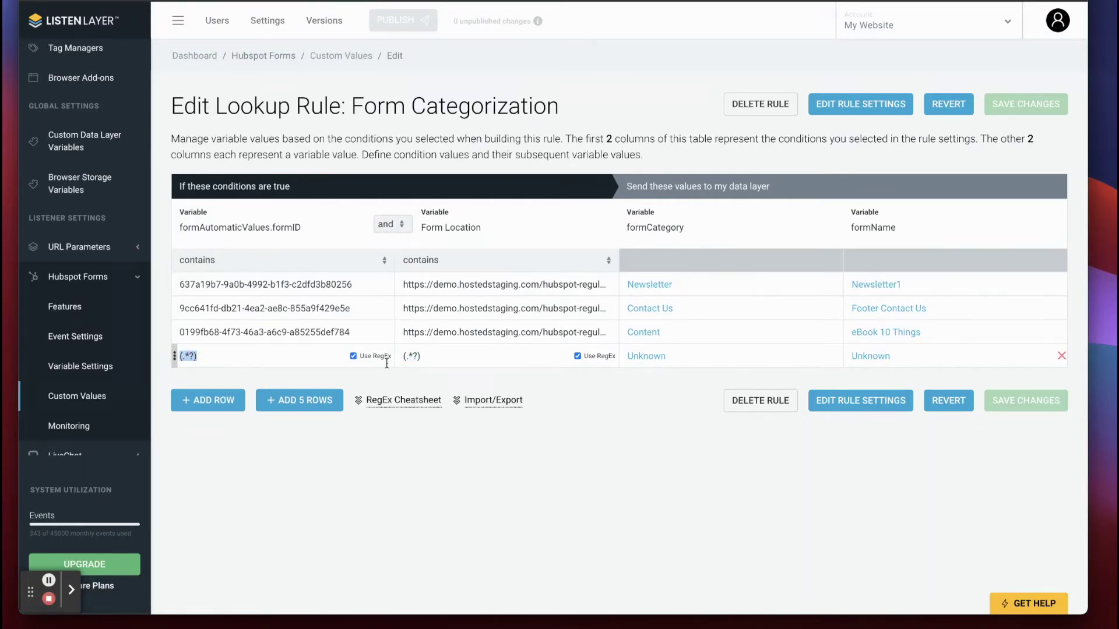
click(411, 356)
click(644, 356)
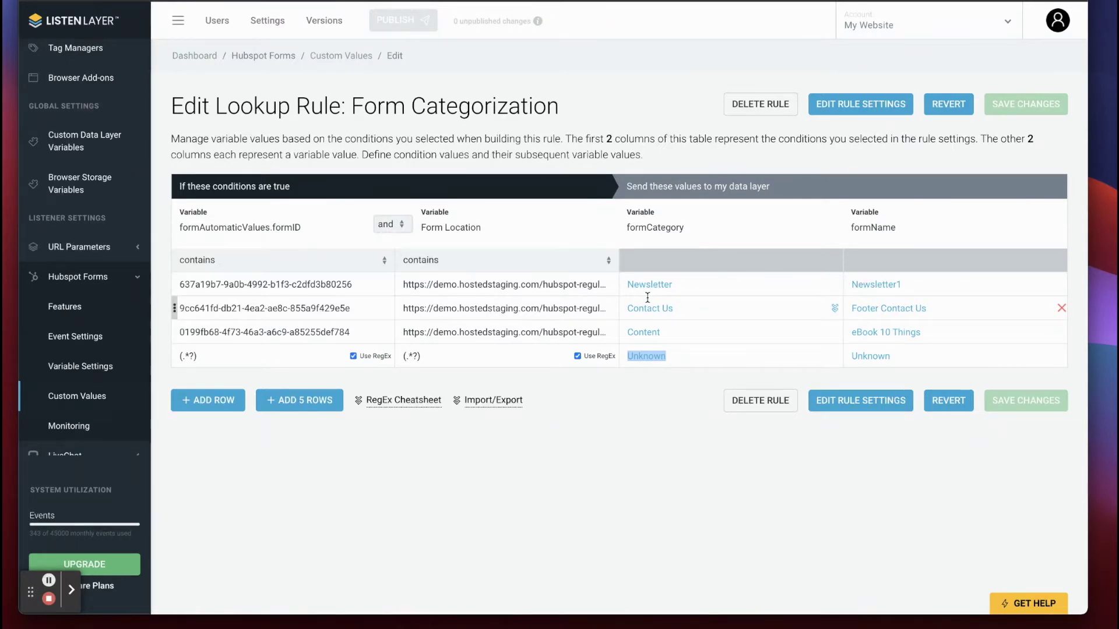
drag(671, 284, 651, 330)
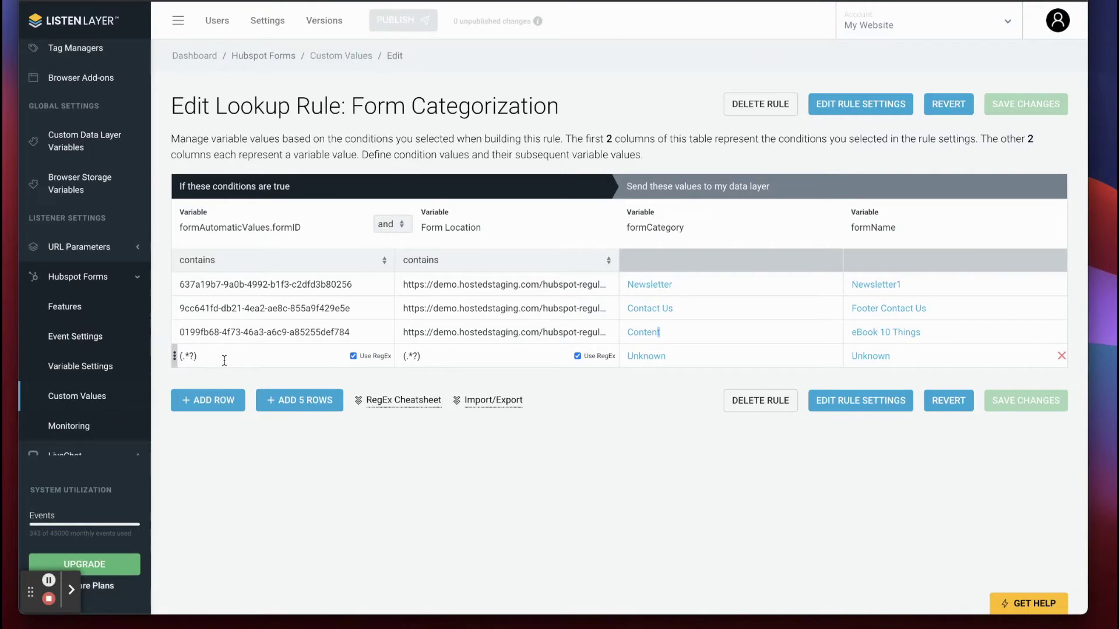
drag(667, 356, 623, 355)
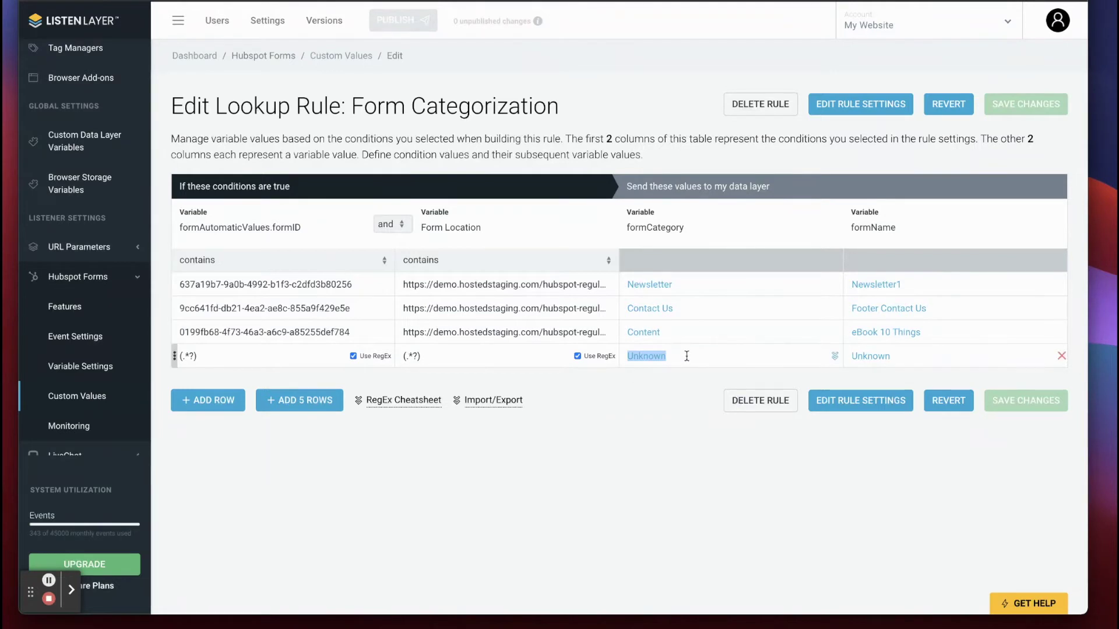
drag(690, 355, 622, 354)
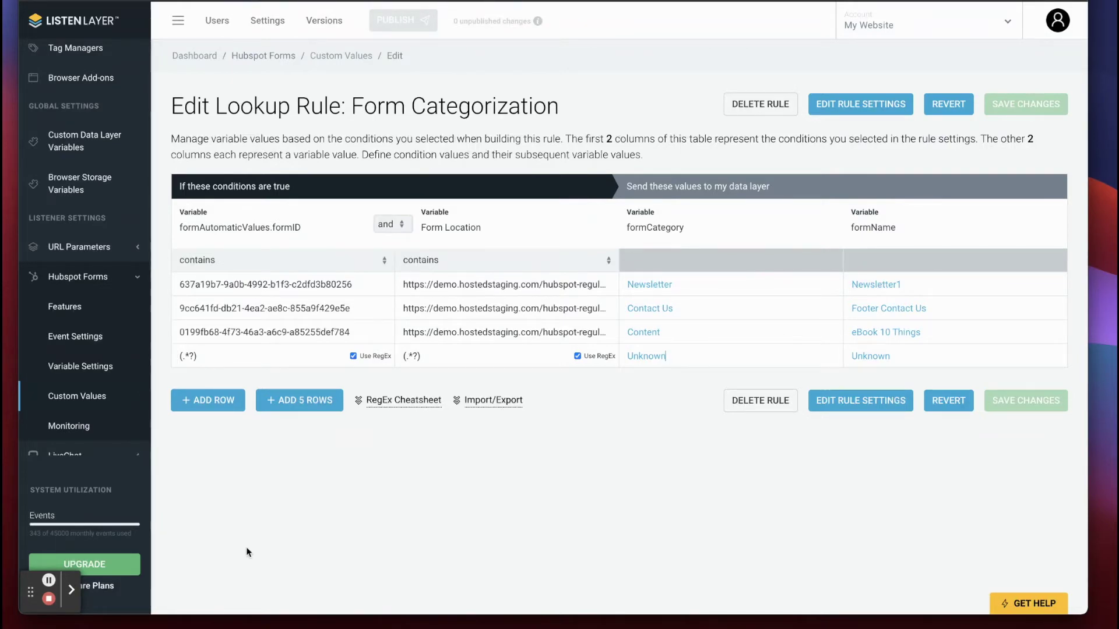
View the Hubspot Forms Monitoring & Reporting features, and open the Unknown Form Notification monitoring rule for editing.
click(69, 314)
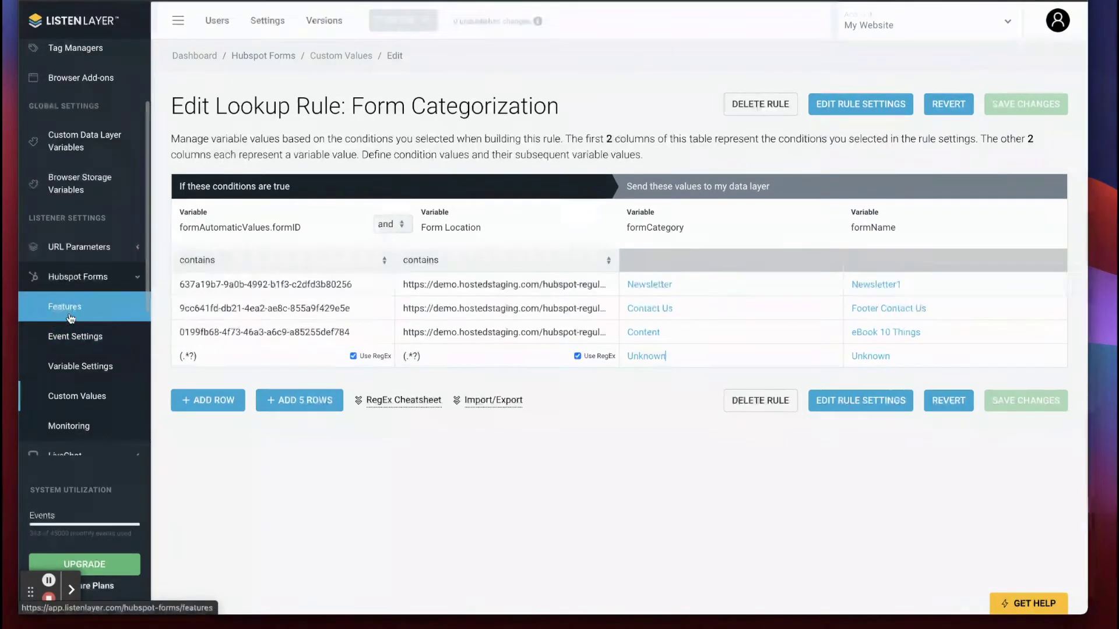
click(652, 213)
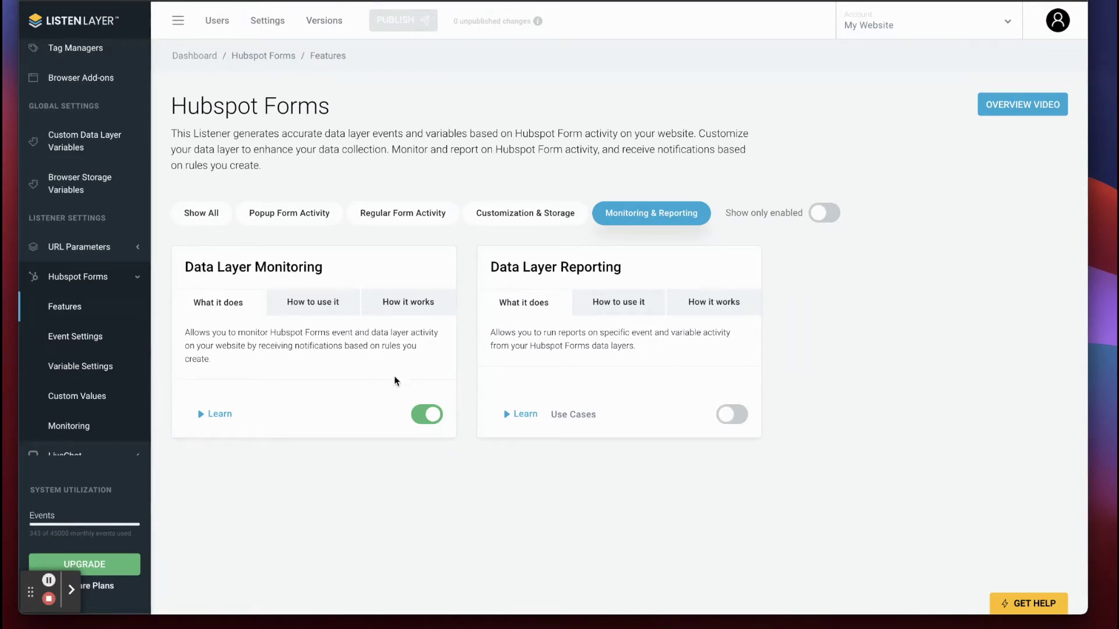
click(117, 425)
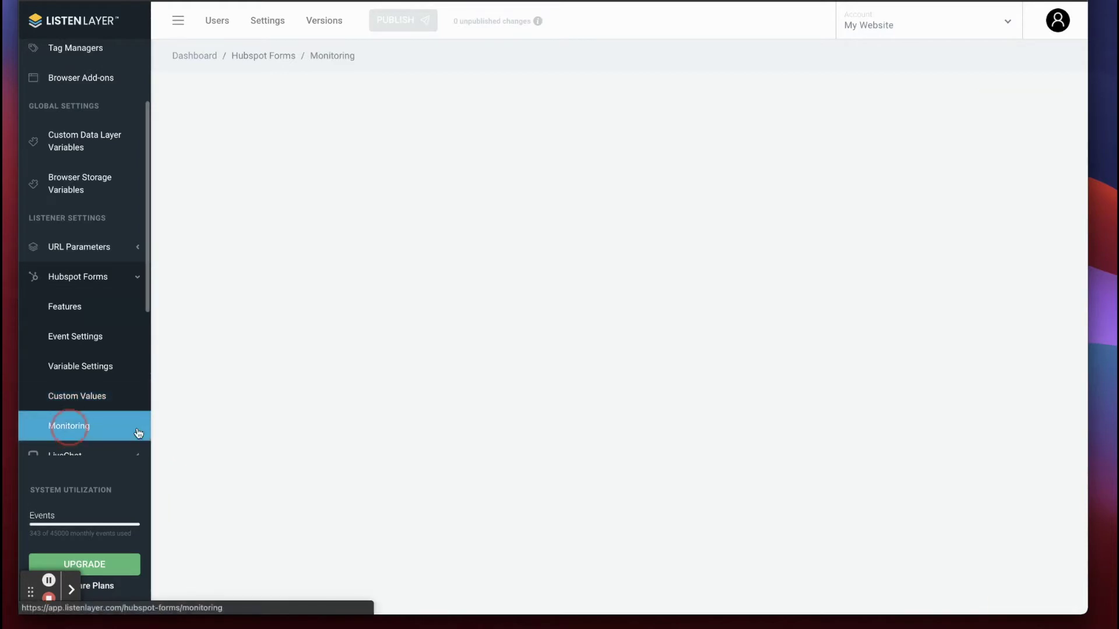
scroll(75, 361, down, 3)
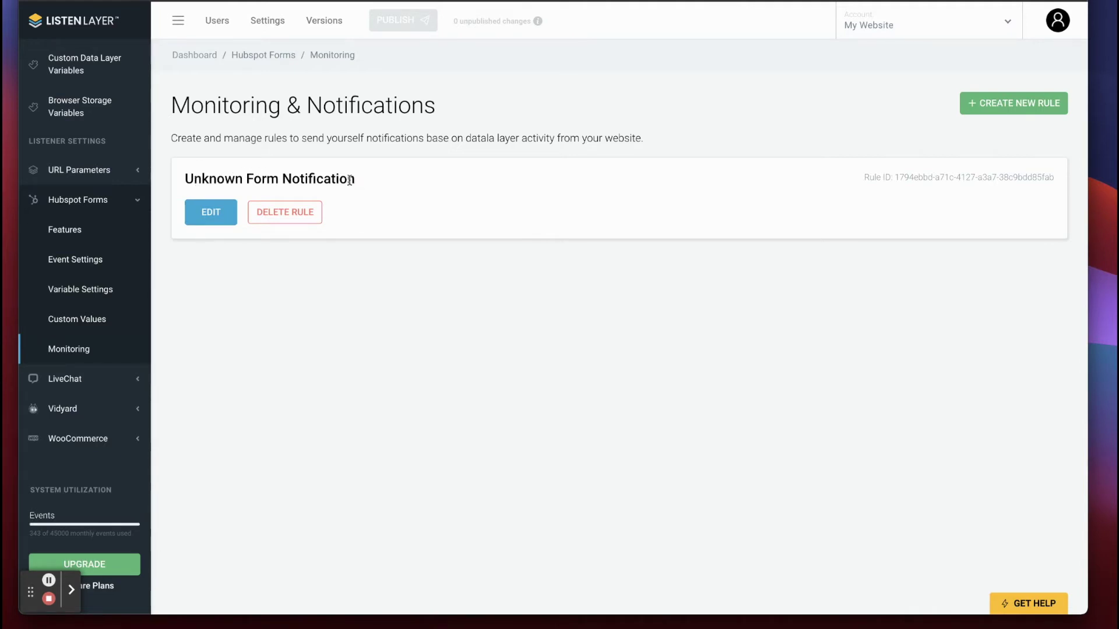
click(210, 215)
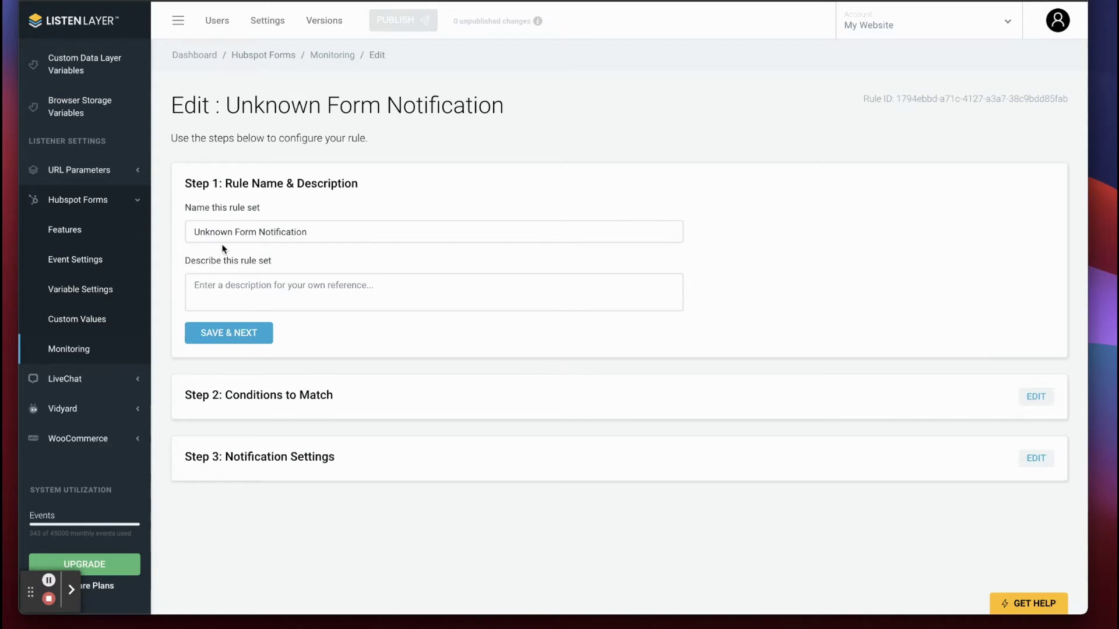
Continue from the rule's name to its Conditions to Match and review the available Notify me options, keeping Every time this Condition is True.
click(230, 283)
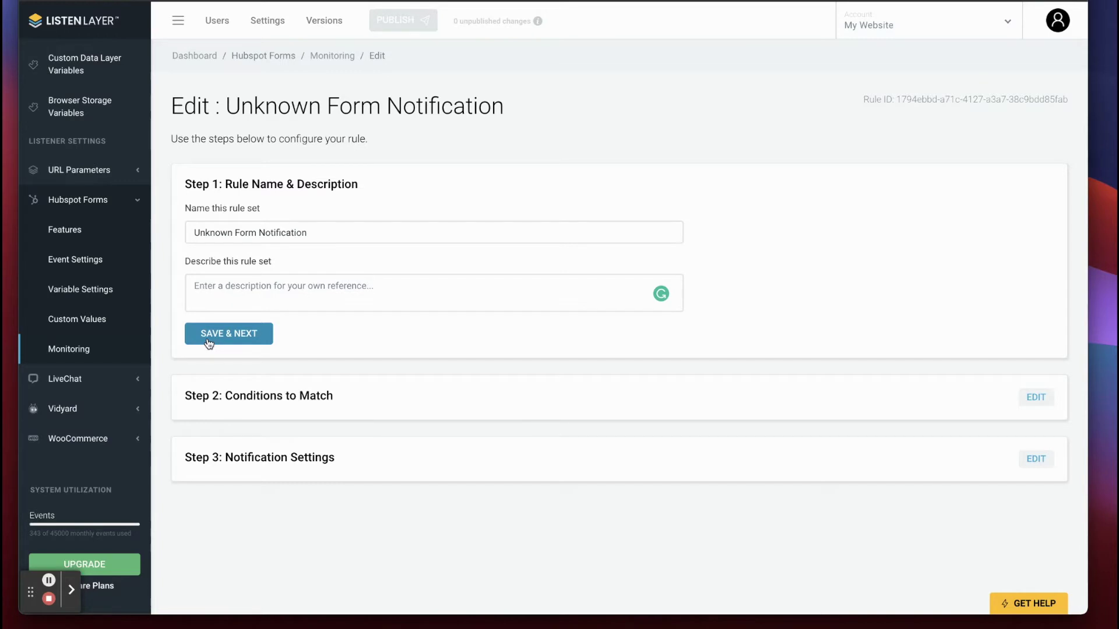
click(238, 330)
scroll(718, 289, down, 2)
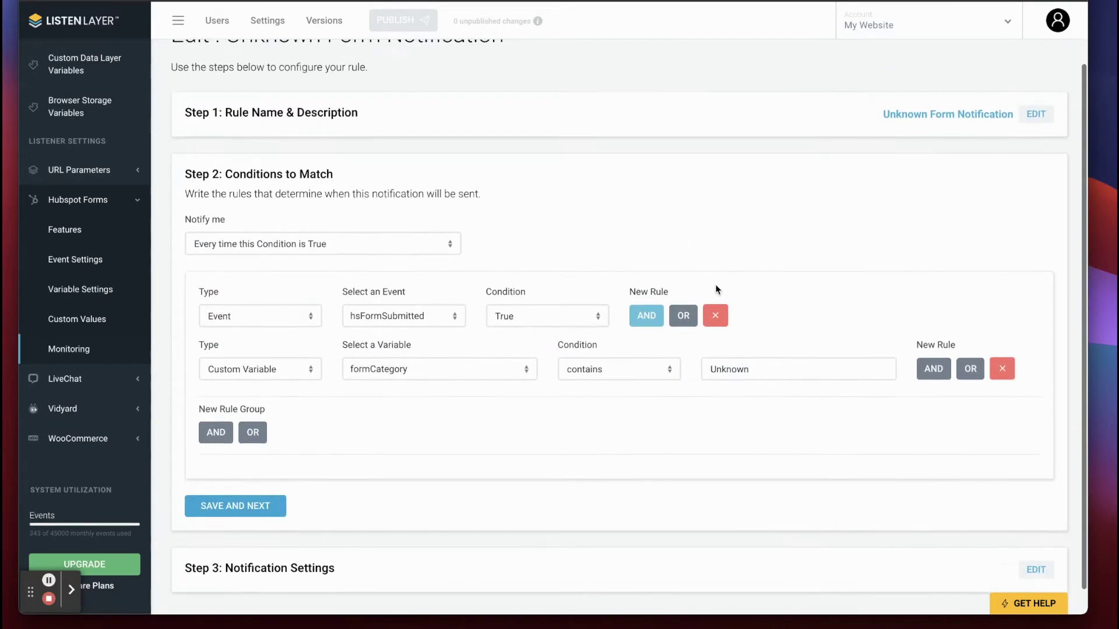
click(338, 233)
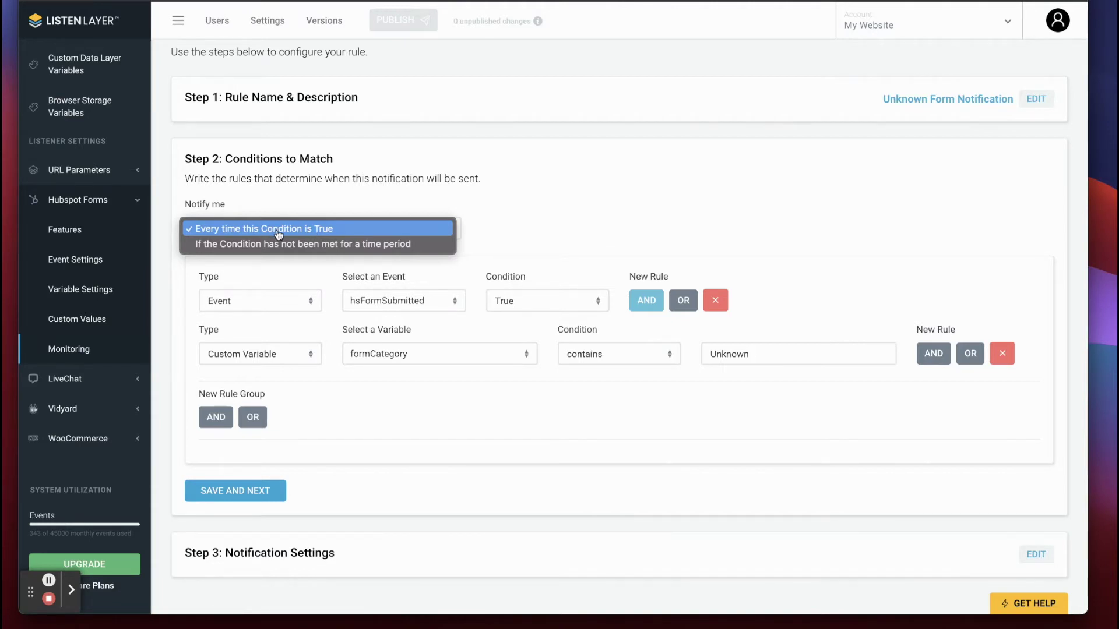
click(512, 221)
click(264, 230)
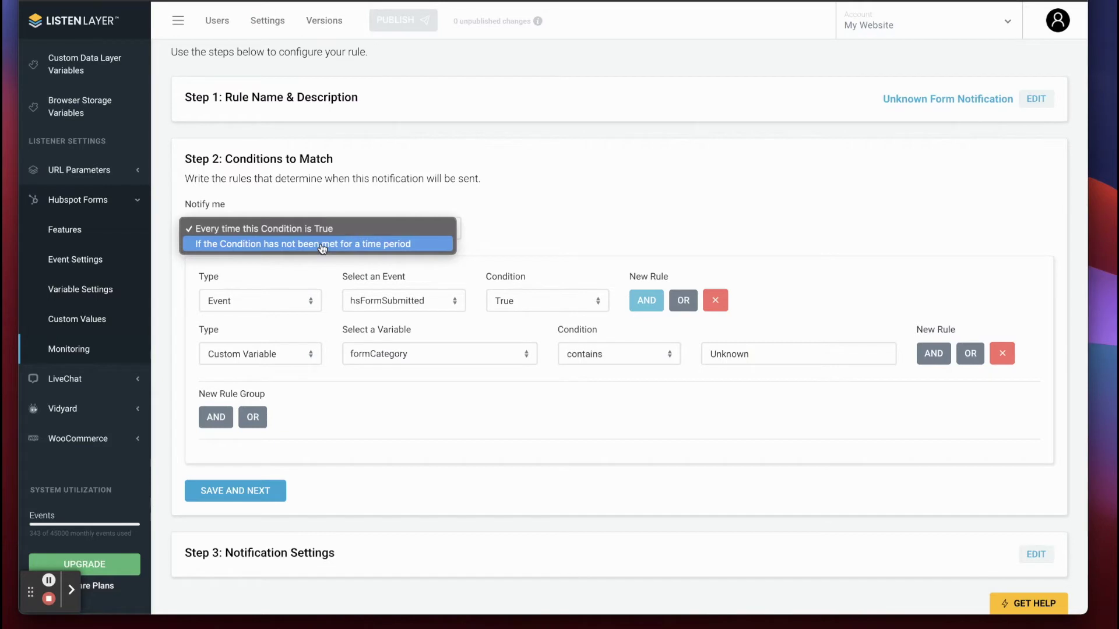
click(255, 231)
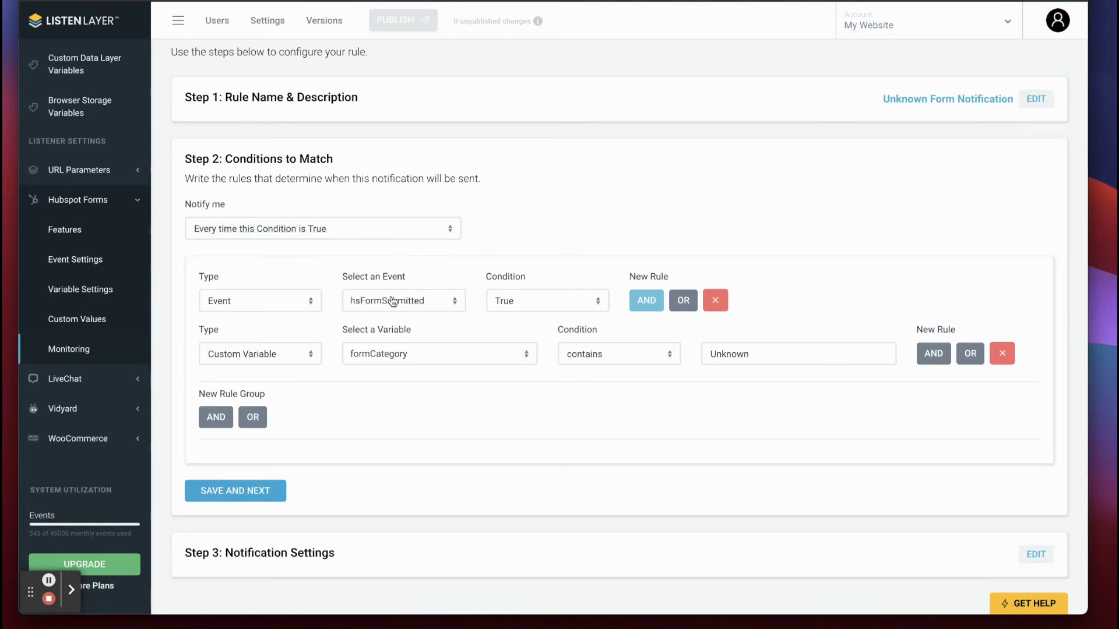
Inspect the rule's conditions: the hsFormSubmitted event type and the formCategory custom variable containing Unknown.
click(272, 302)
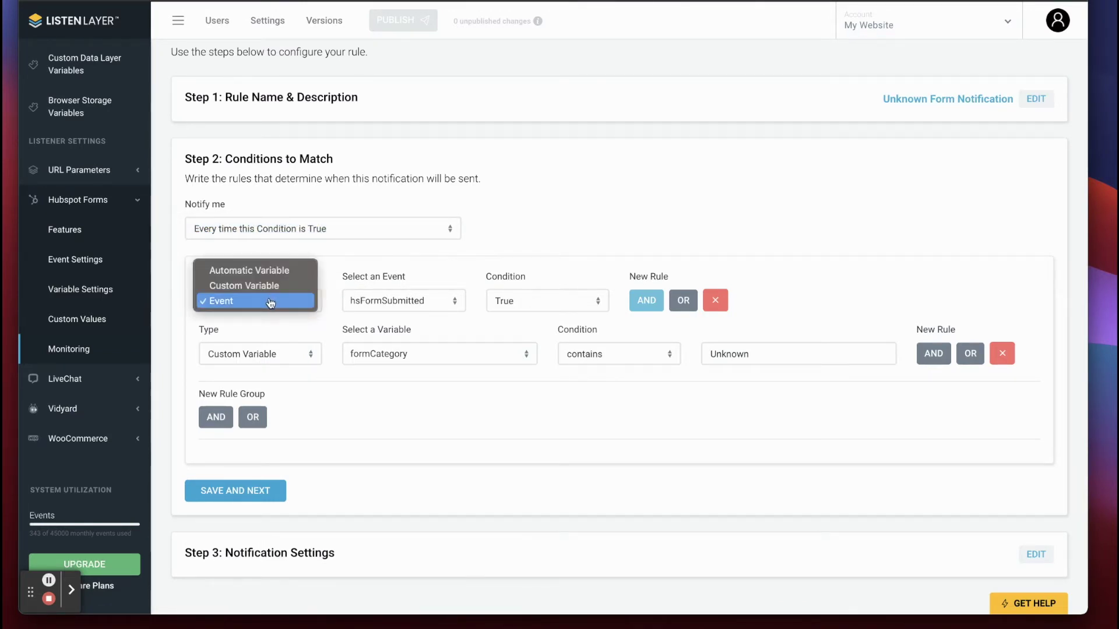
click(272, 301)
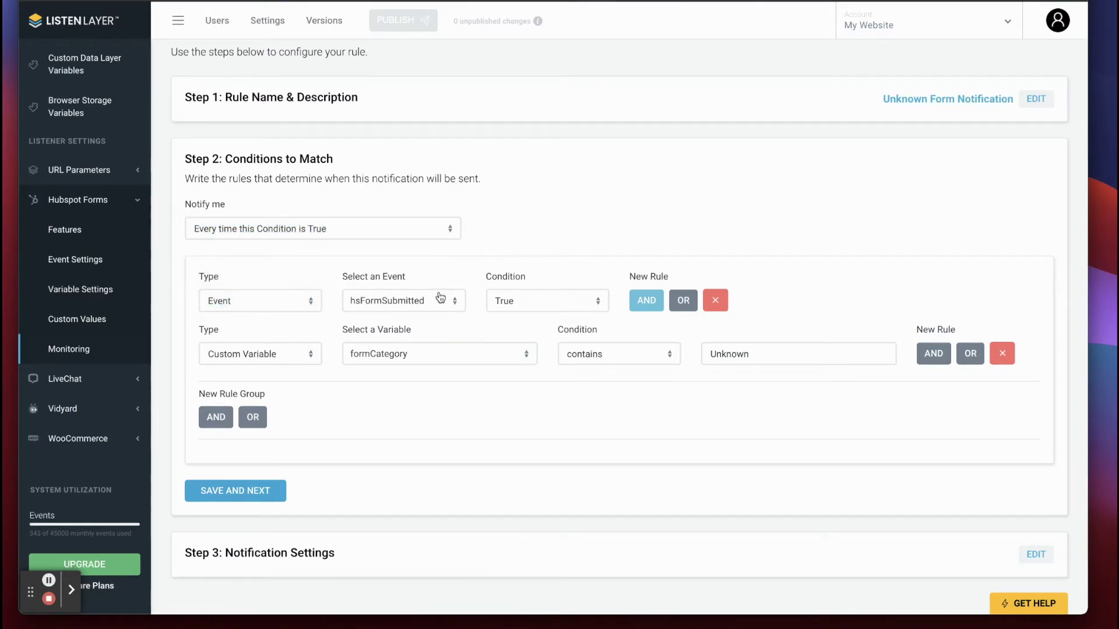
click(251, 357)
drag(784, 355, 699, 353)
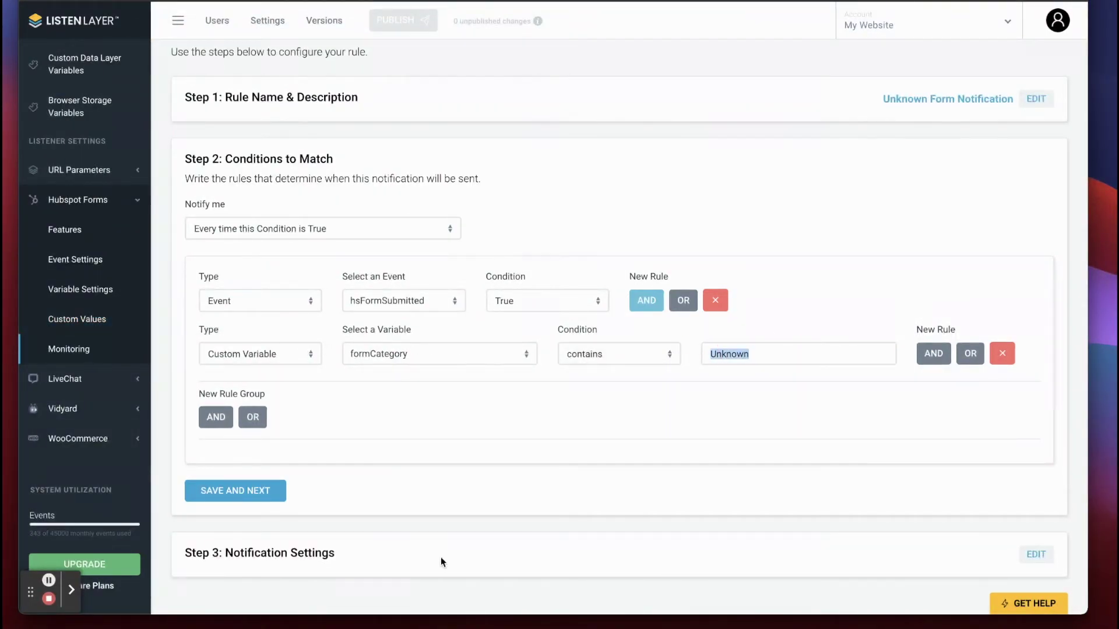
scroll(376, 441, down, 1)
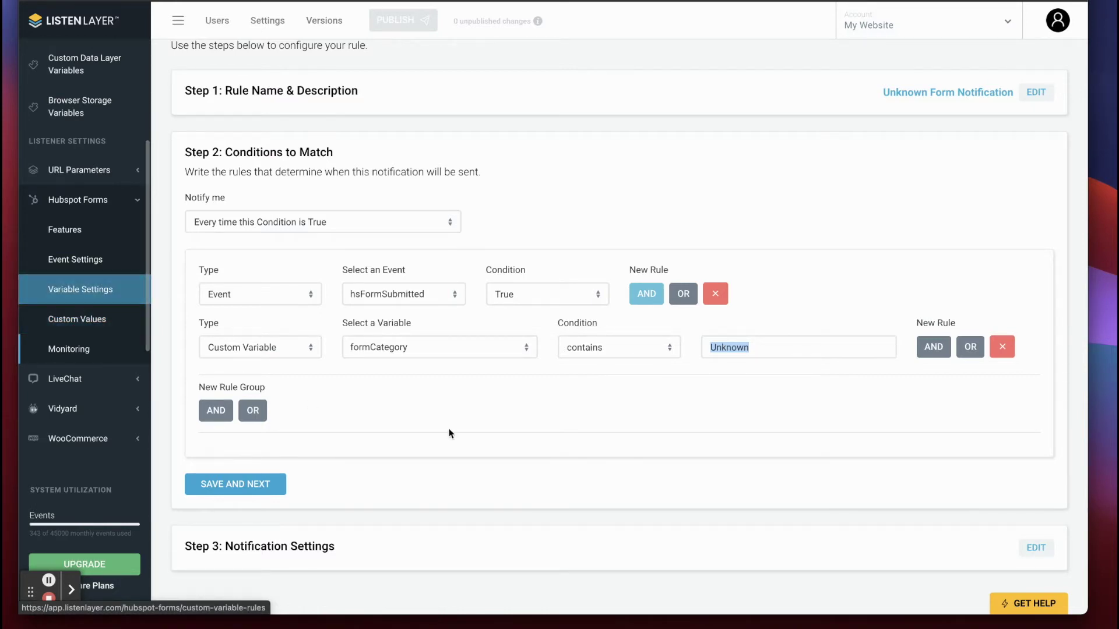
Save the conditions and review the notification email's recipients, subject and custom message.
click(233, 484)
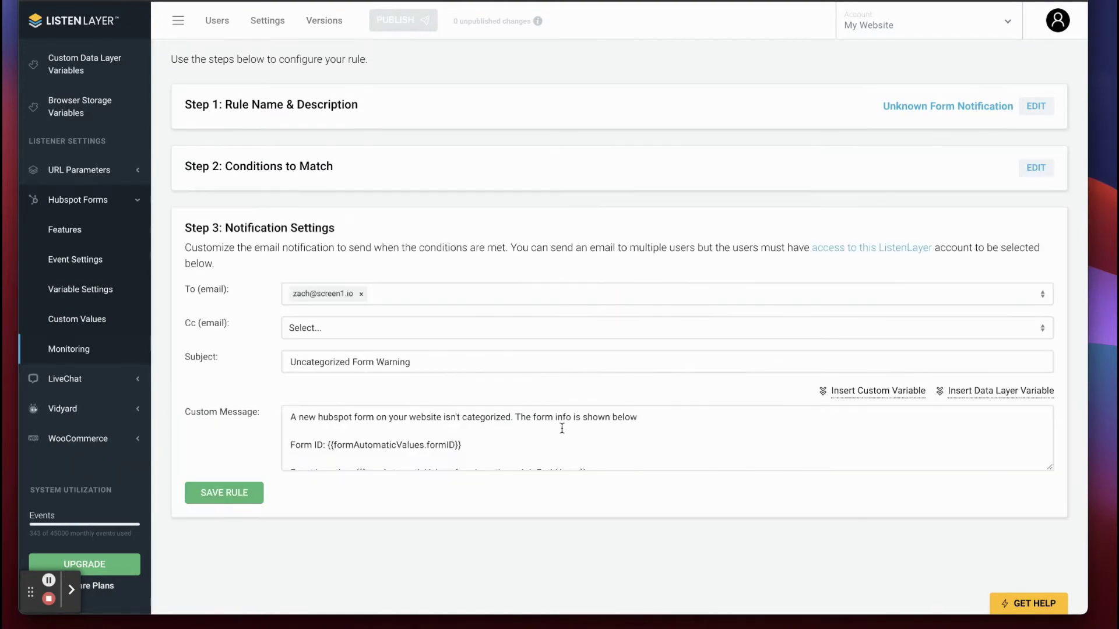
scroll(562, 428, down, 1)
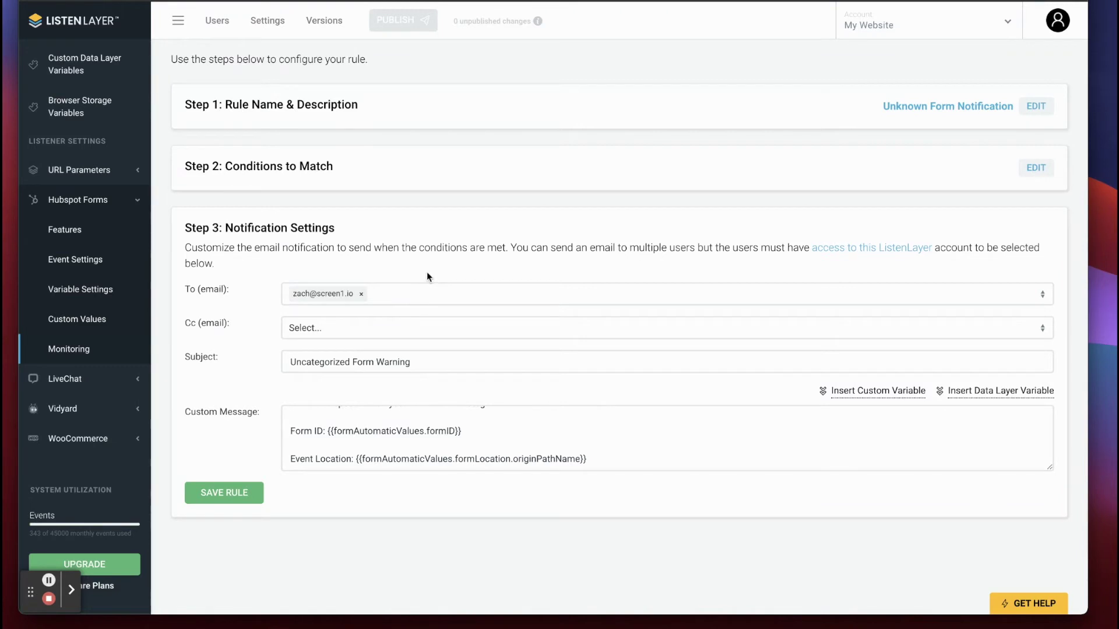
triple_click(447, 366)
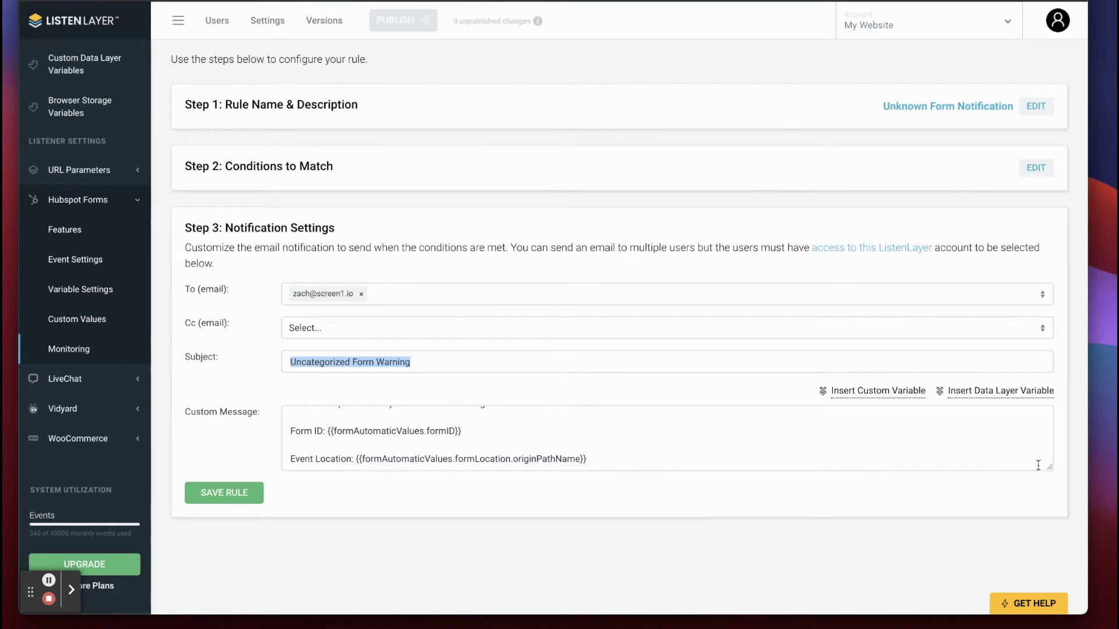
Enlarge the notification's custom message box and correct the spelling of hubspot to HubSpot in its first line.
drag(1050, 467, 1036, 545)
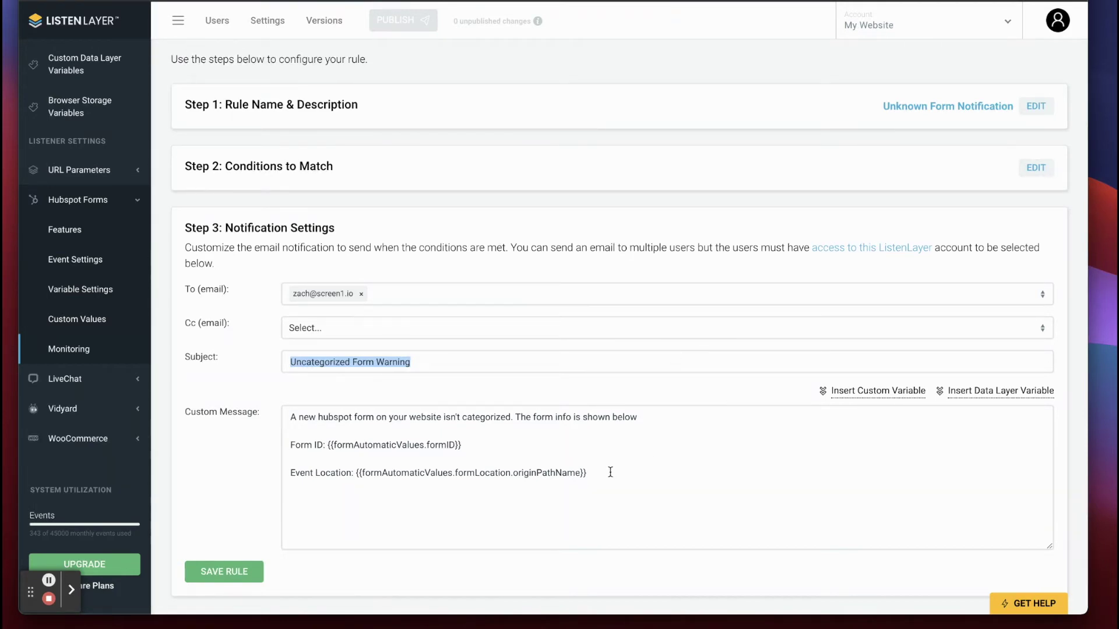
drag(641, 478, 260, 407)
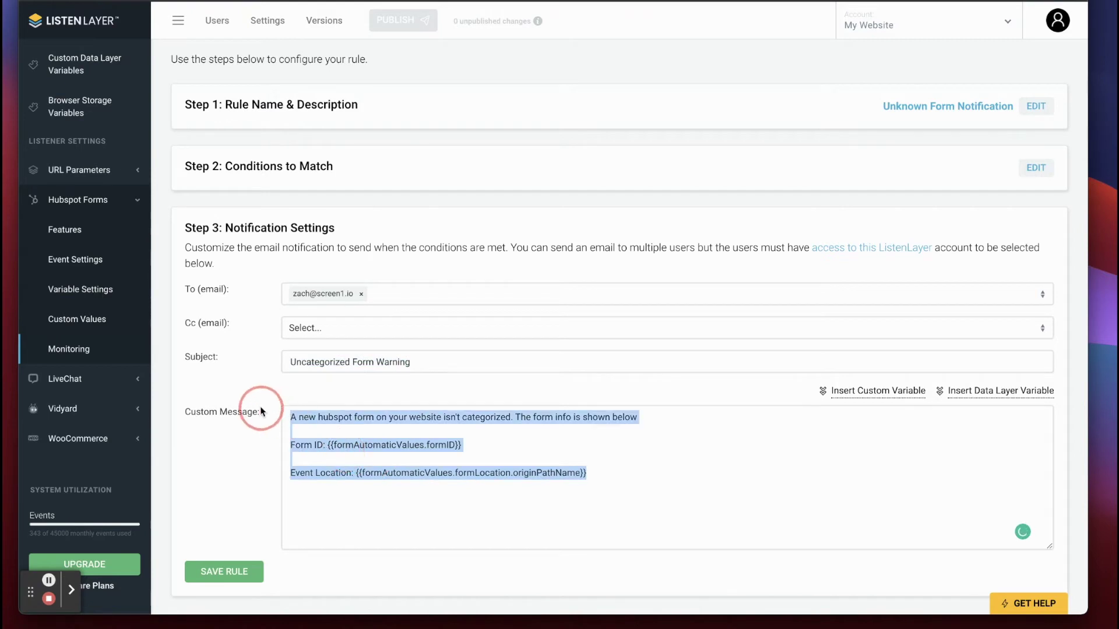
click(675, 460)
mouse_move(331, 418)
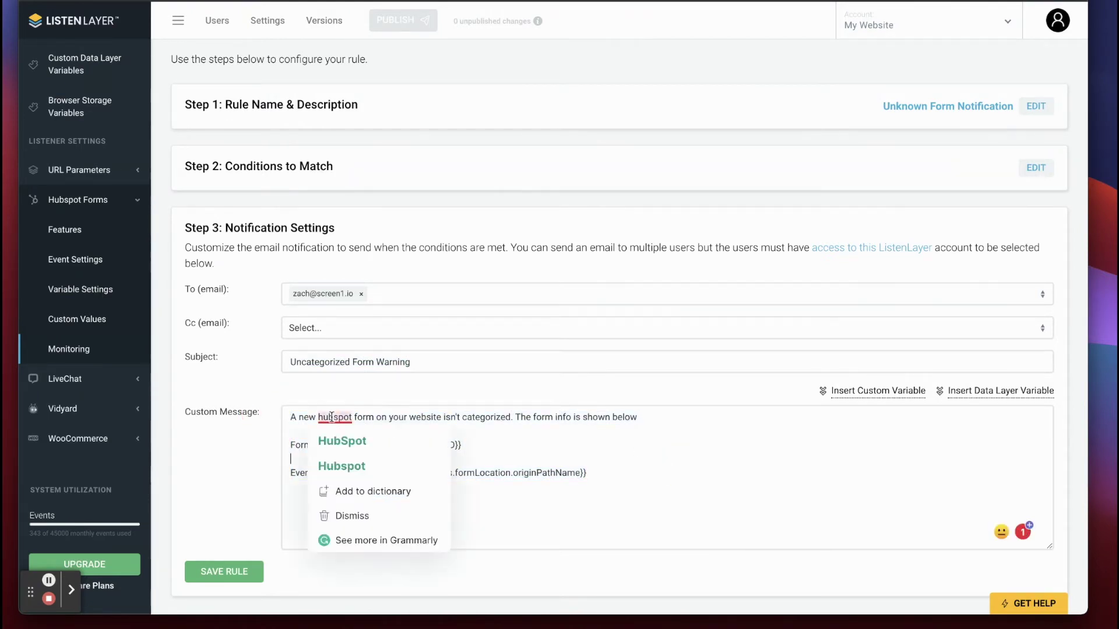
click(350, 441)
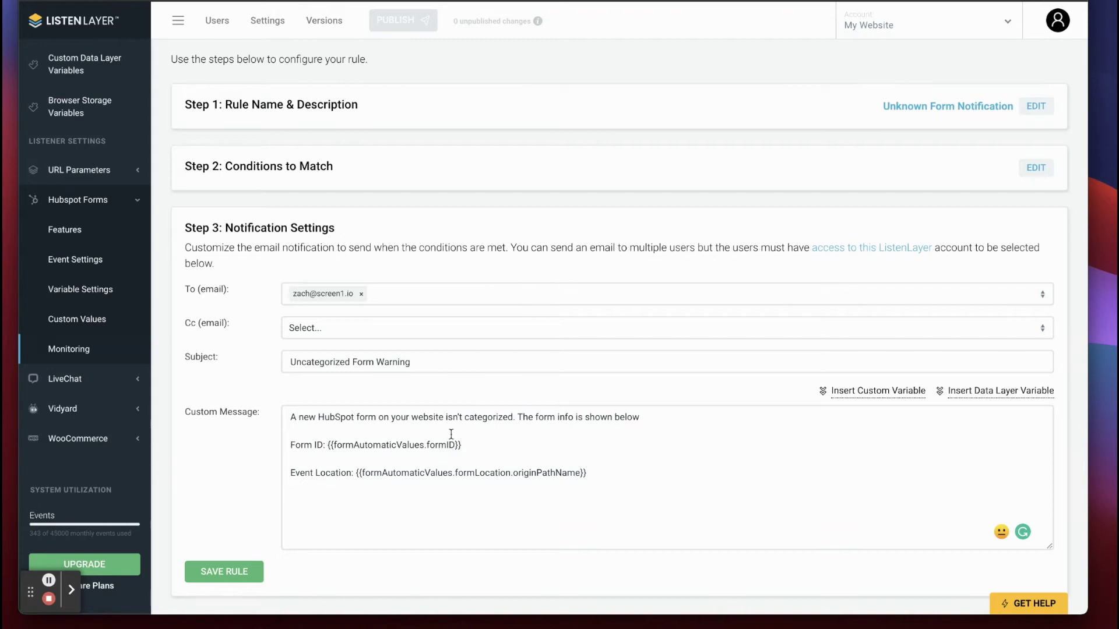
Look through the insertable custom variables, search the data layer variables for formID, and examine the message's Event Location line.
click(354, 417)
click(862, 391)
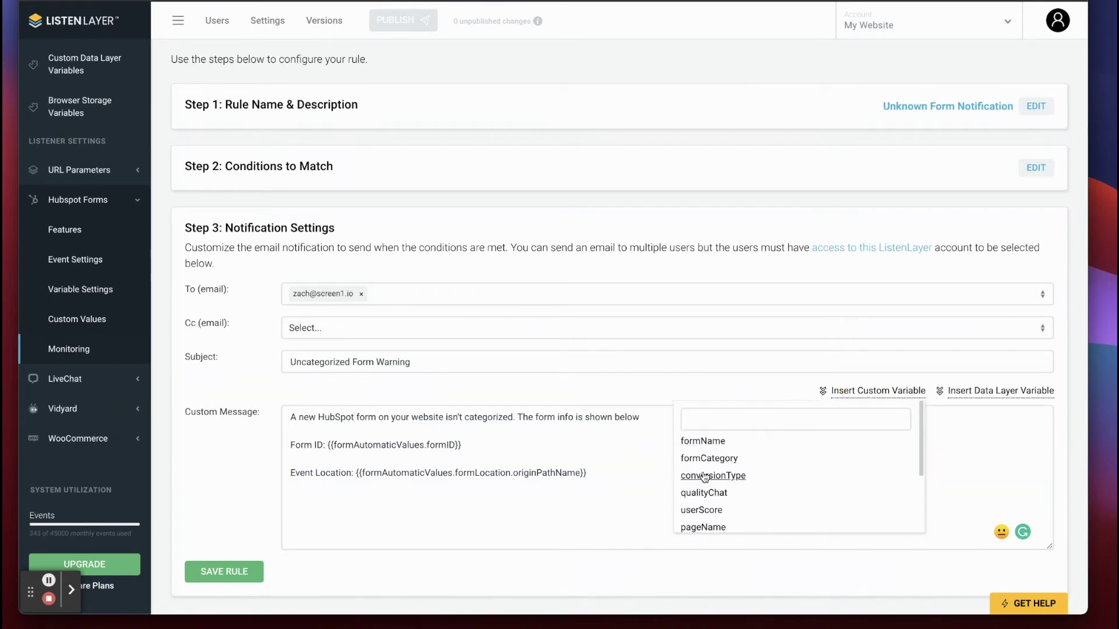
click(967, 391)
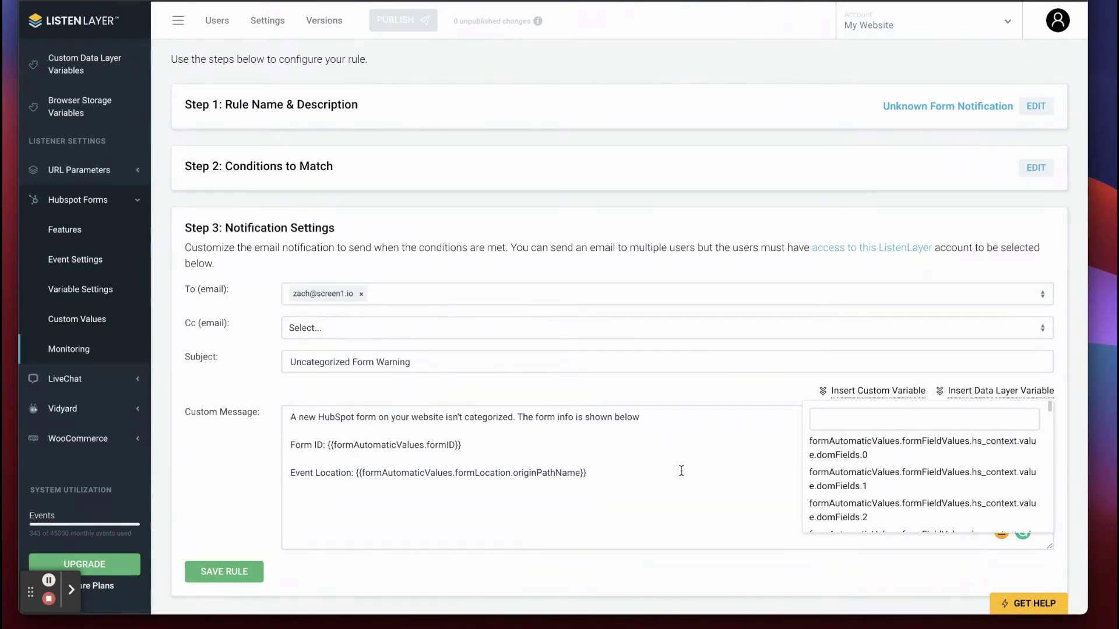
click(841, 415)
text(formID)
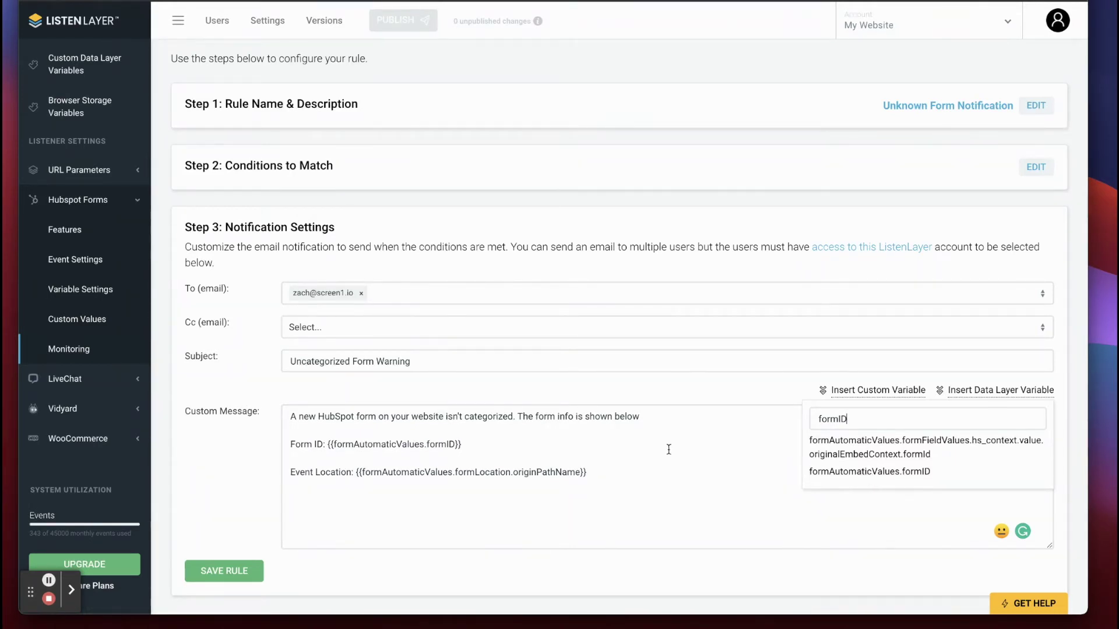
drag(600, 470, 270, 479)
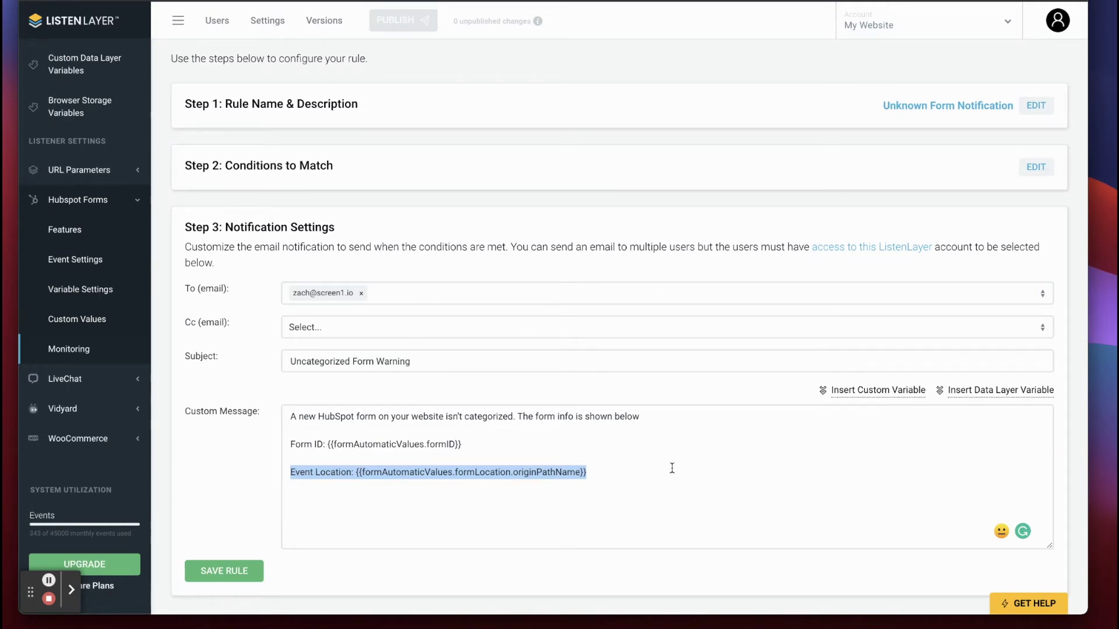
Save the notification rule and publish the changes as a version named Update Rules.
click(224, 571)
click(503, 378)
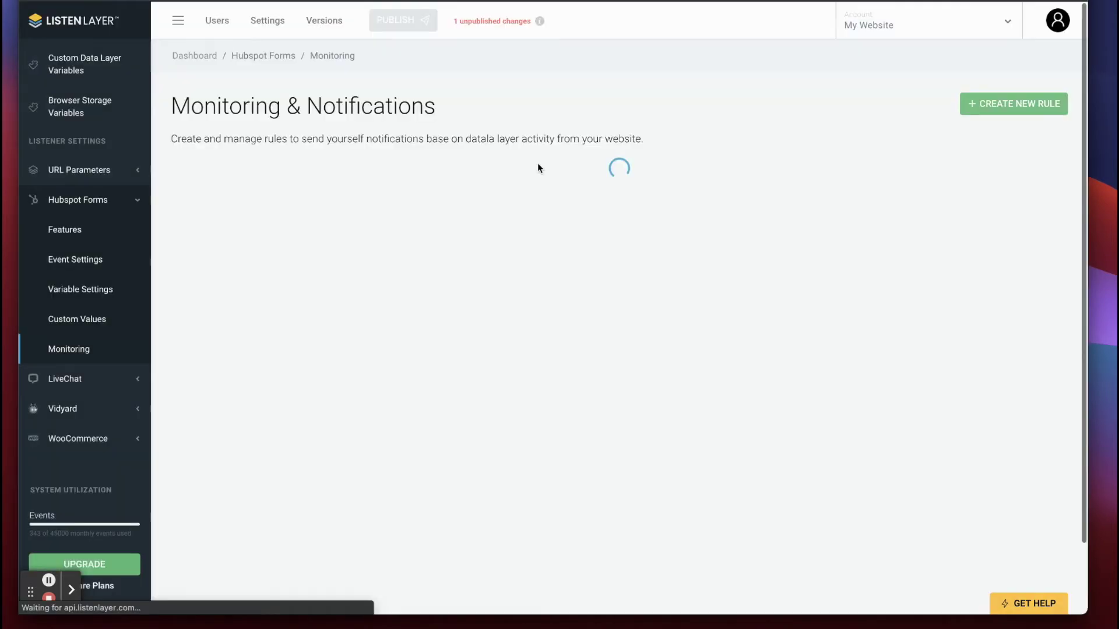
click(395, 26)
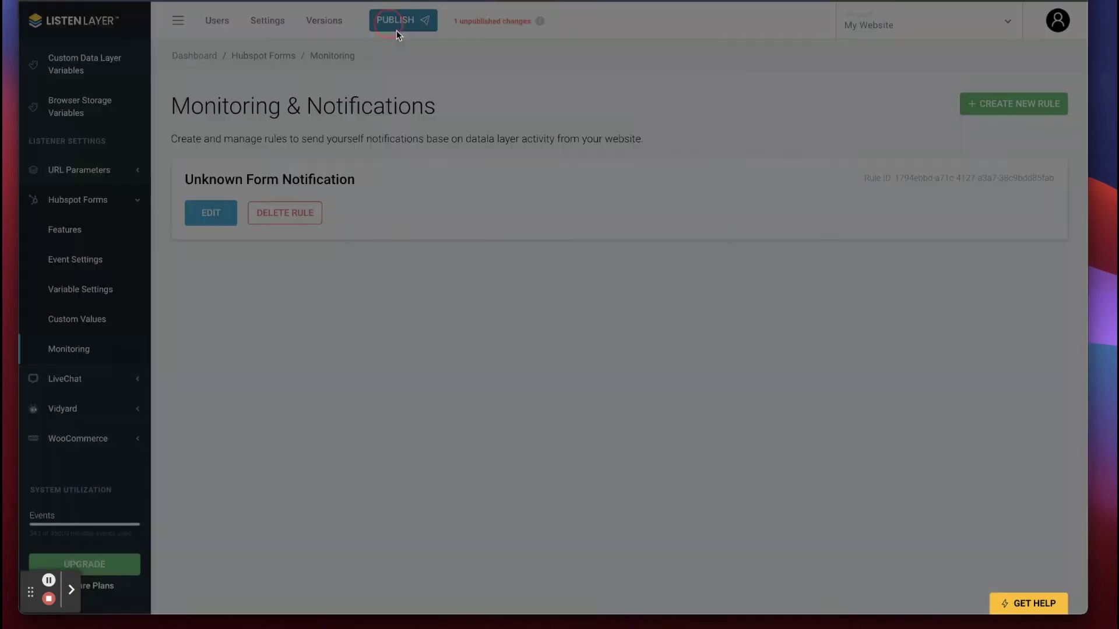
click(481, 146)
text(Update Rules)
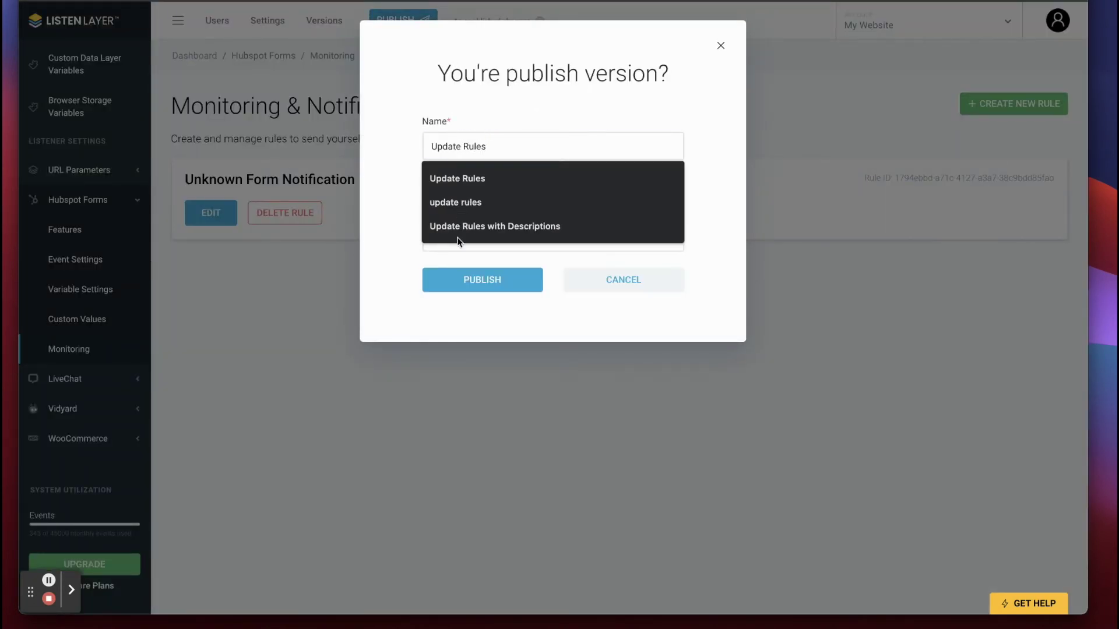
click(533, 103)
click(487, 276)
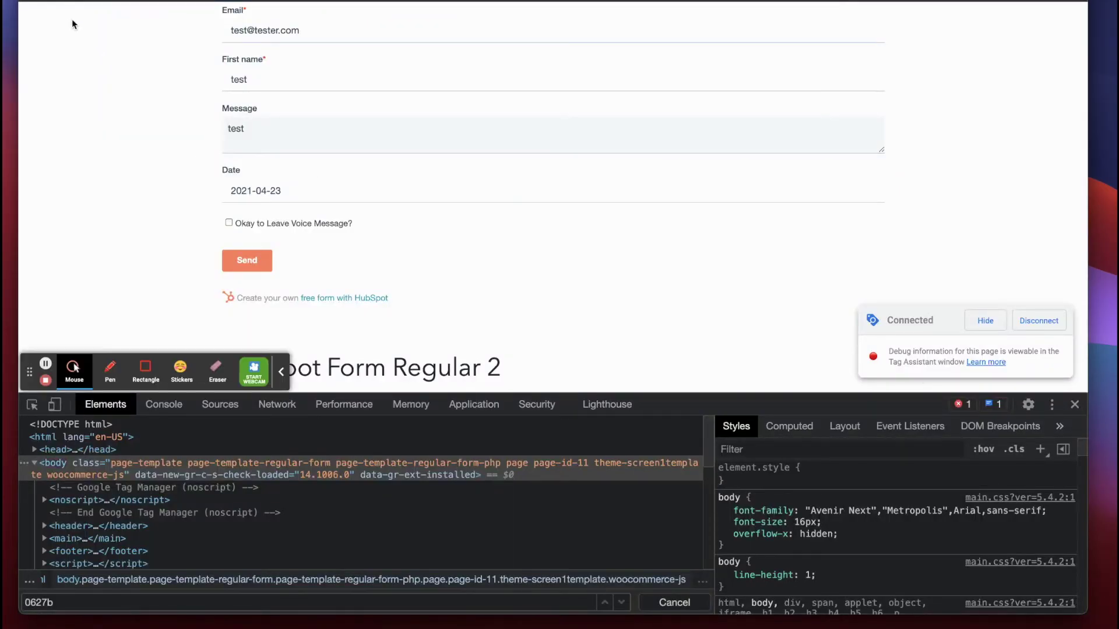
Reload the Hubspot forms test page, and close the unconfigured untitled variable in Google Tag Manager.
click(112, 48)
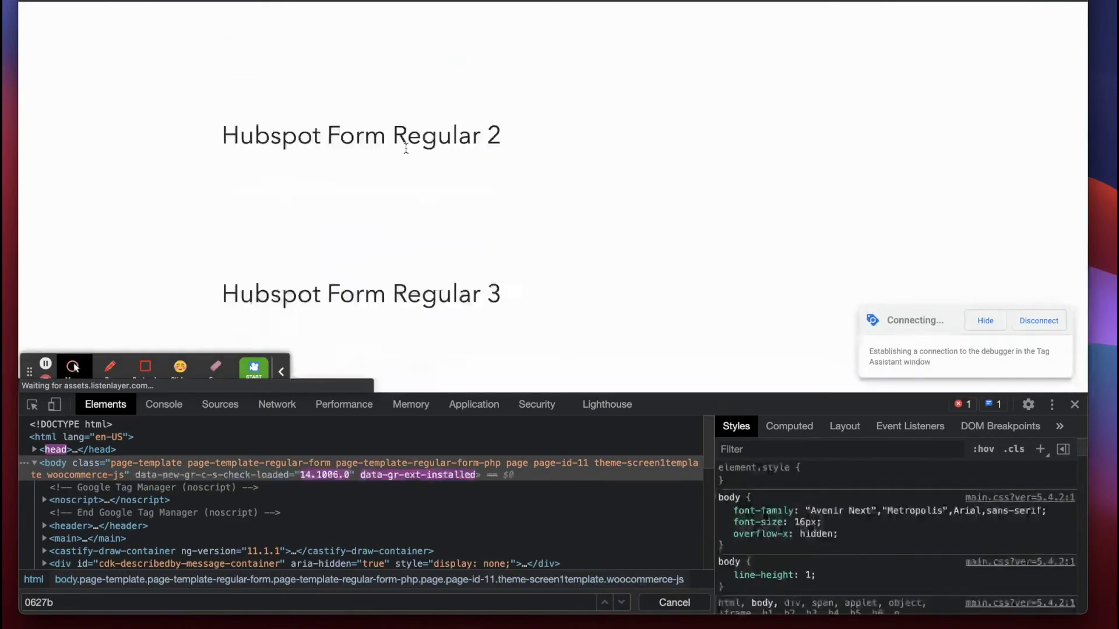
scroll(405, 147, up, 3)
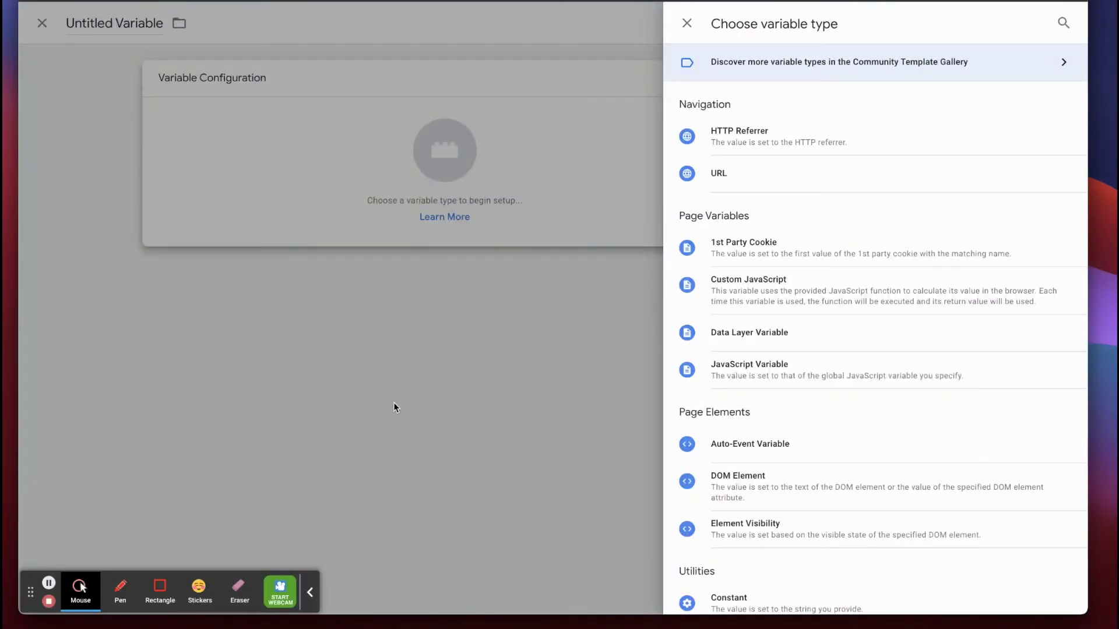
click(687, 23)
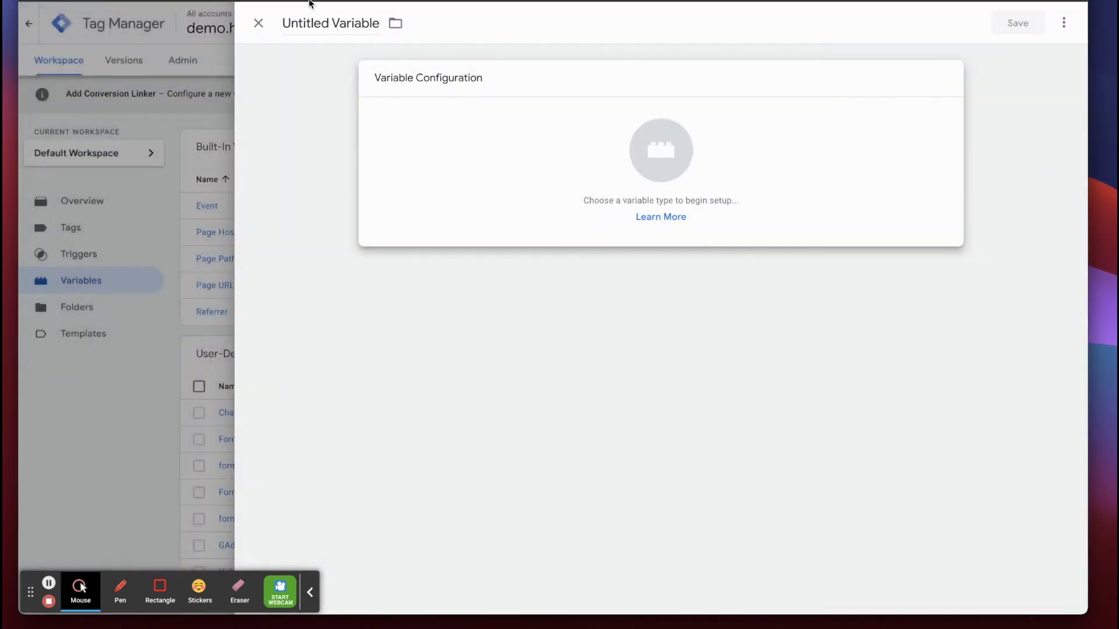
click(259, 25)
click(963, 66)
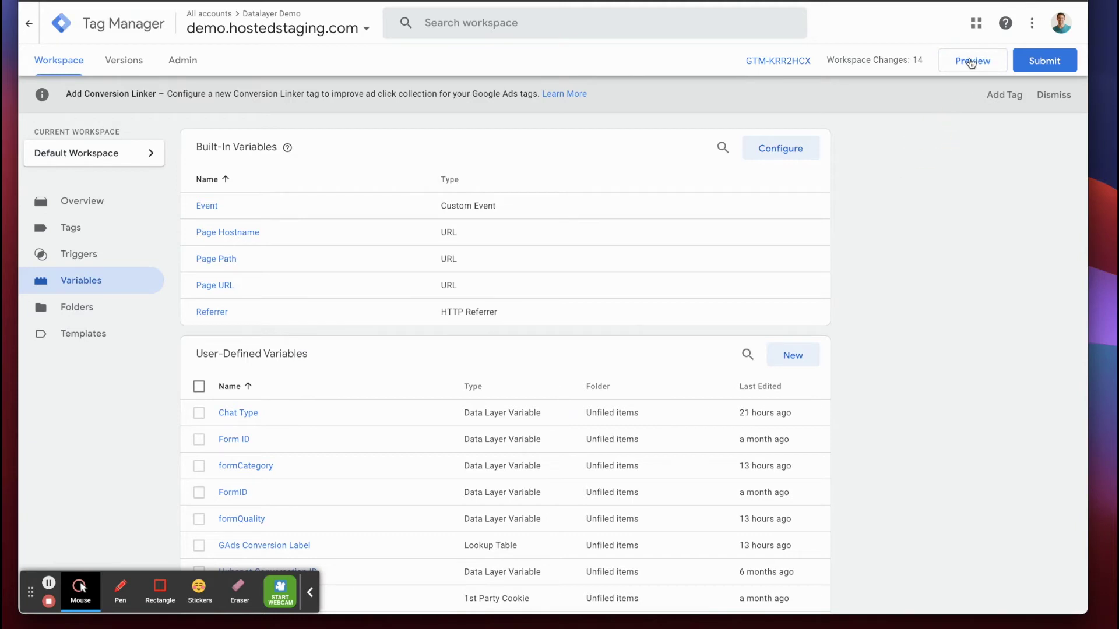
click(813, 152)
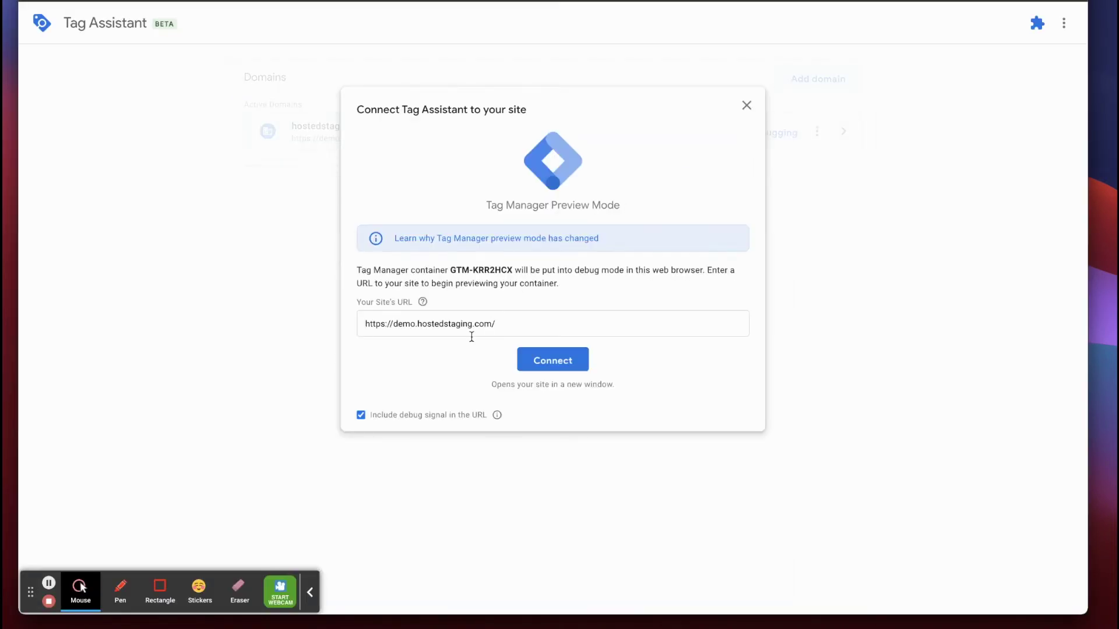
click(555, 356)
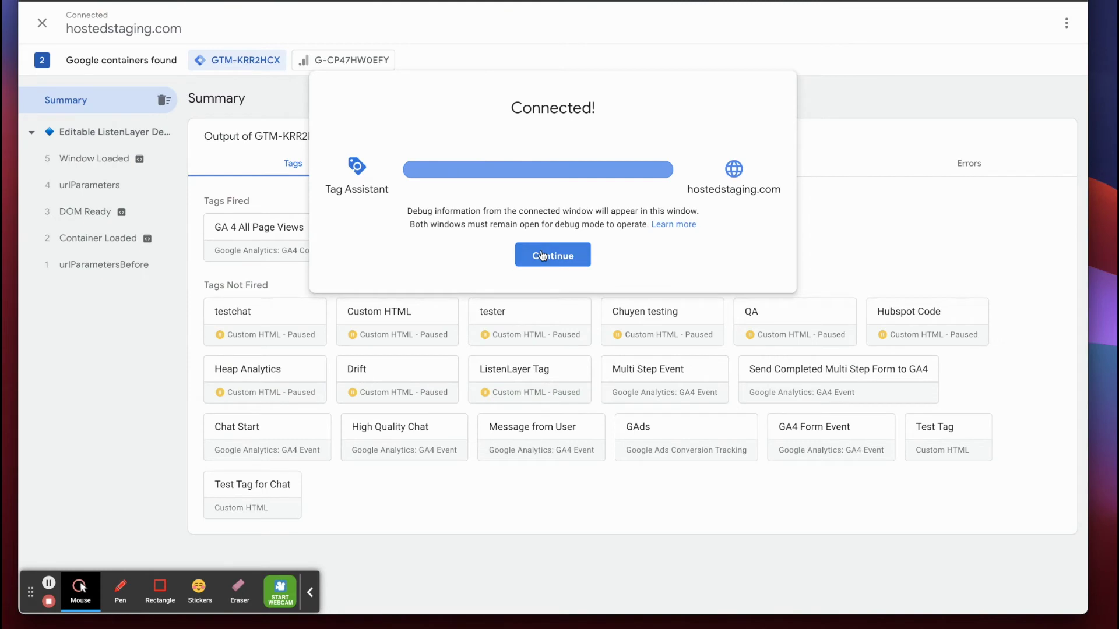
click(579, 256)
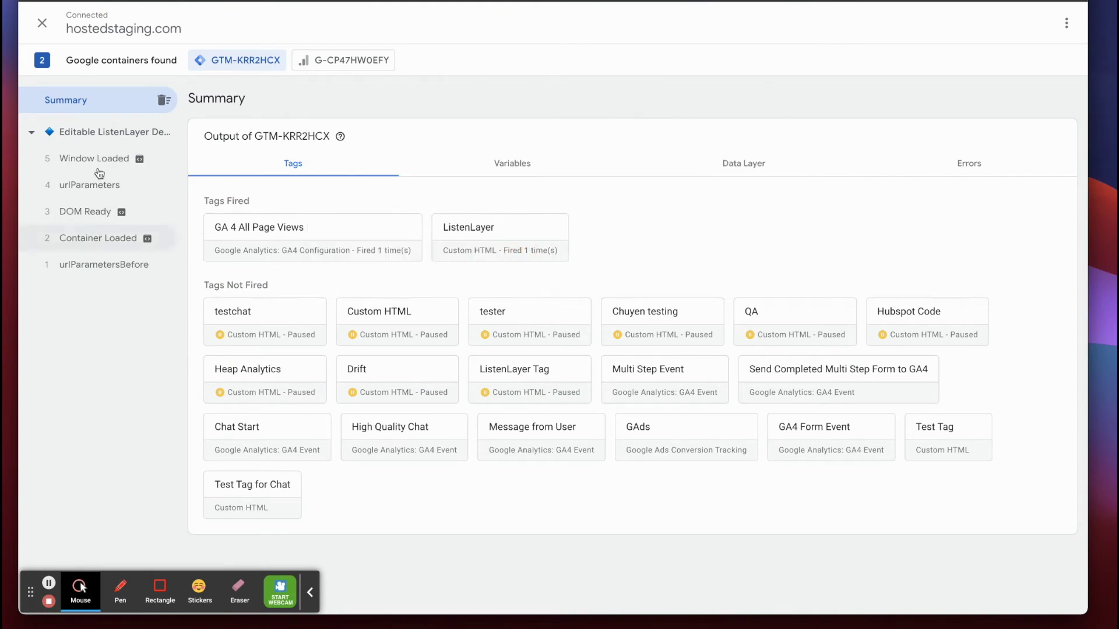
Switch to the connected demo site, open the Hubspot Regular Form page and look over its forms.
key(super+Tab)
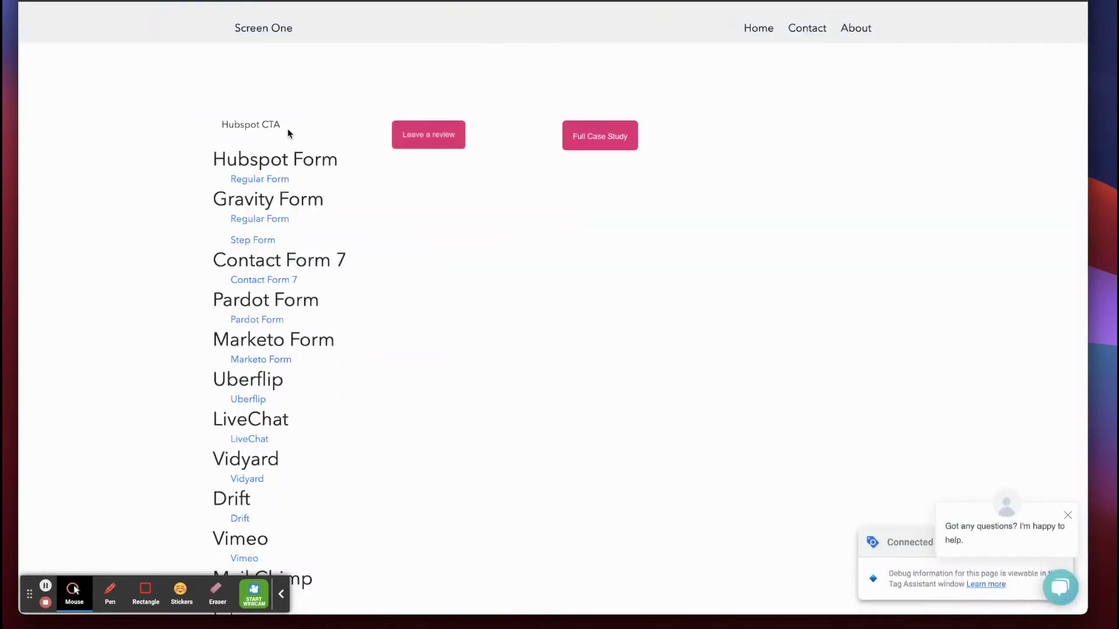
click(253, 179)
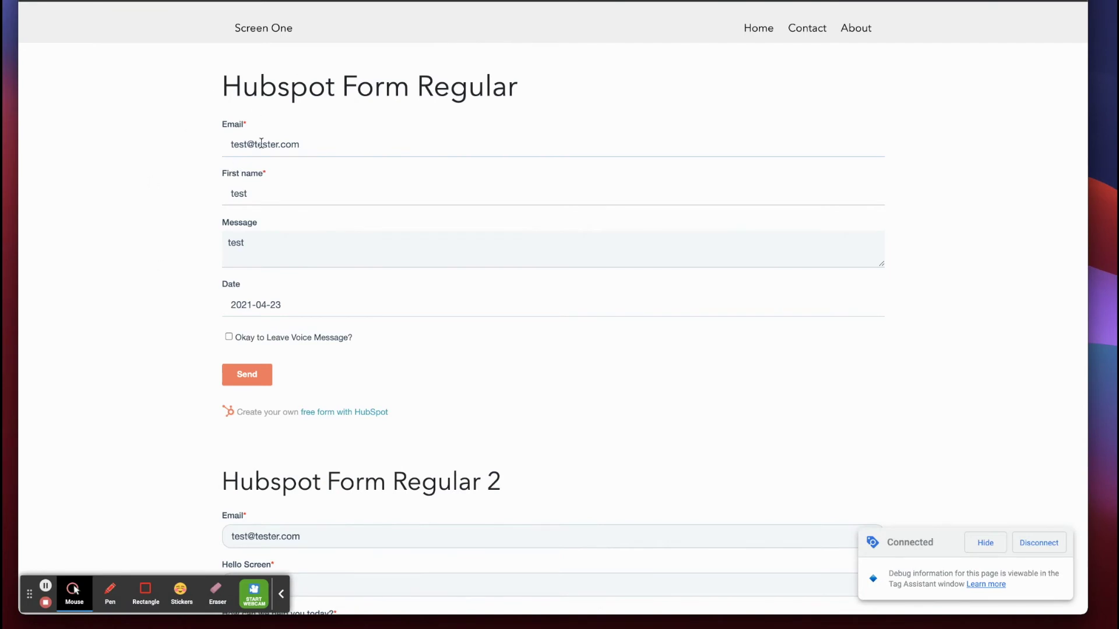
scroll(253, 123, down, 15)
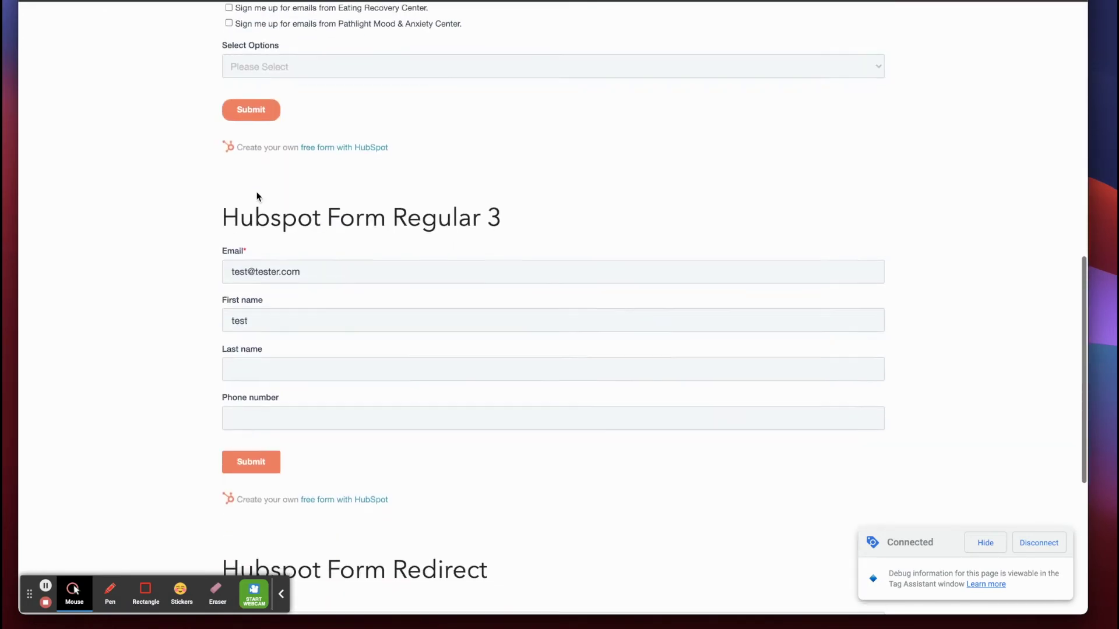
scroll(255, 191, up, 15)
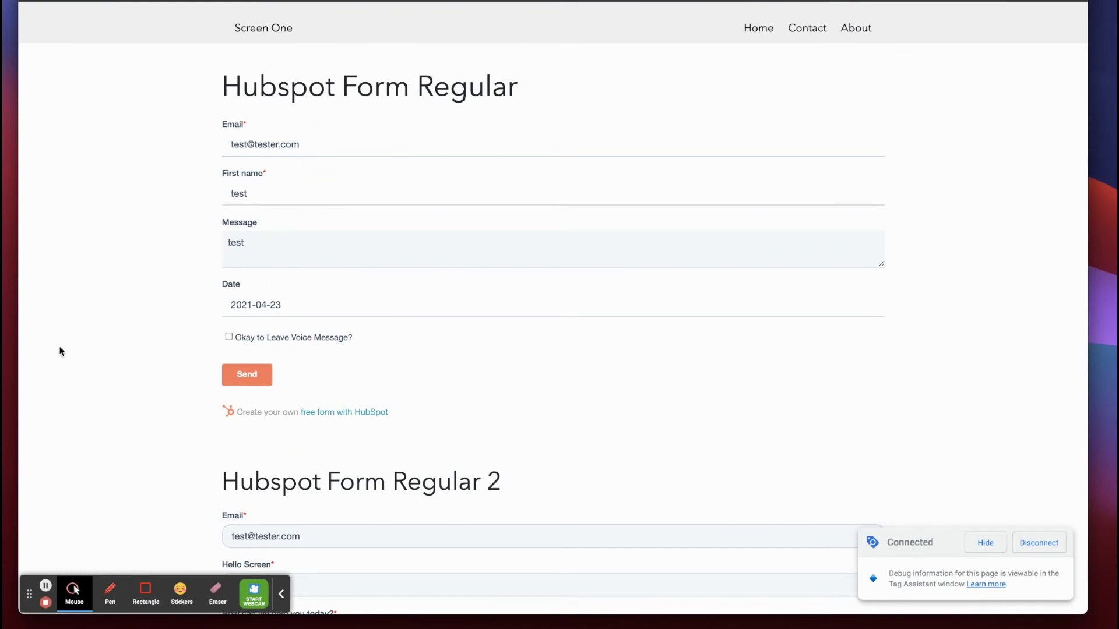
Switch to ListenLayer and open the Form Categorization lookup rule in the Hubspot Forms custom values to review its rows.
triple_click(228, 92)
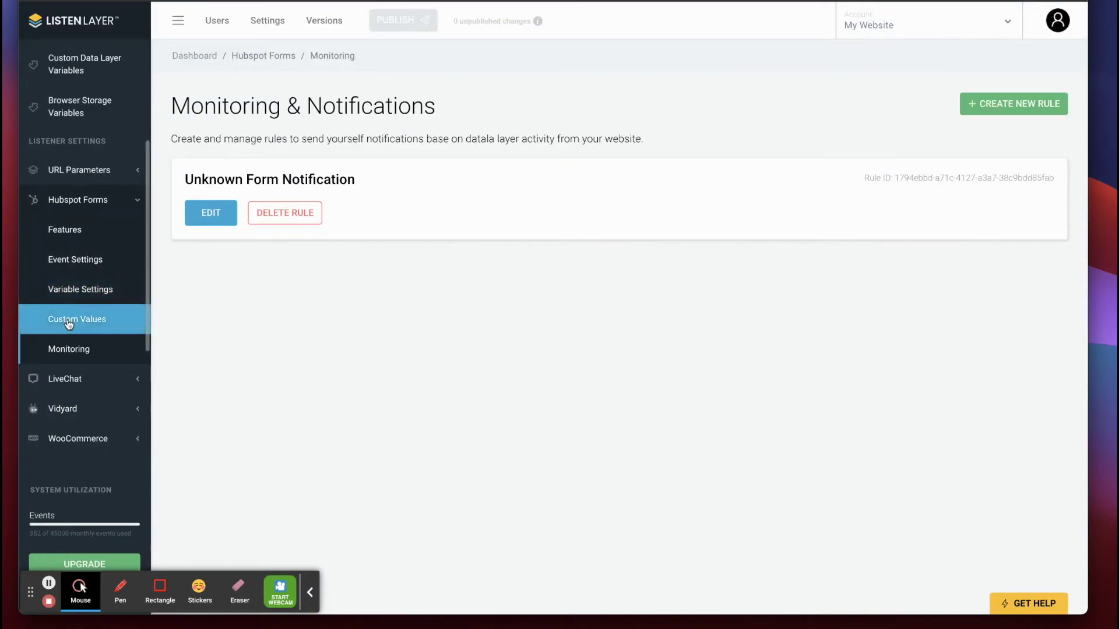
click(69, 319)
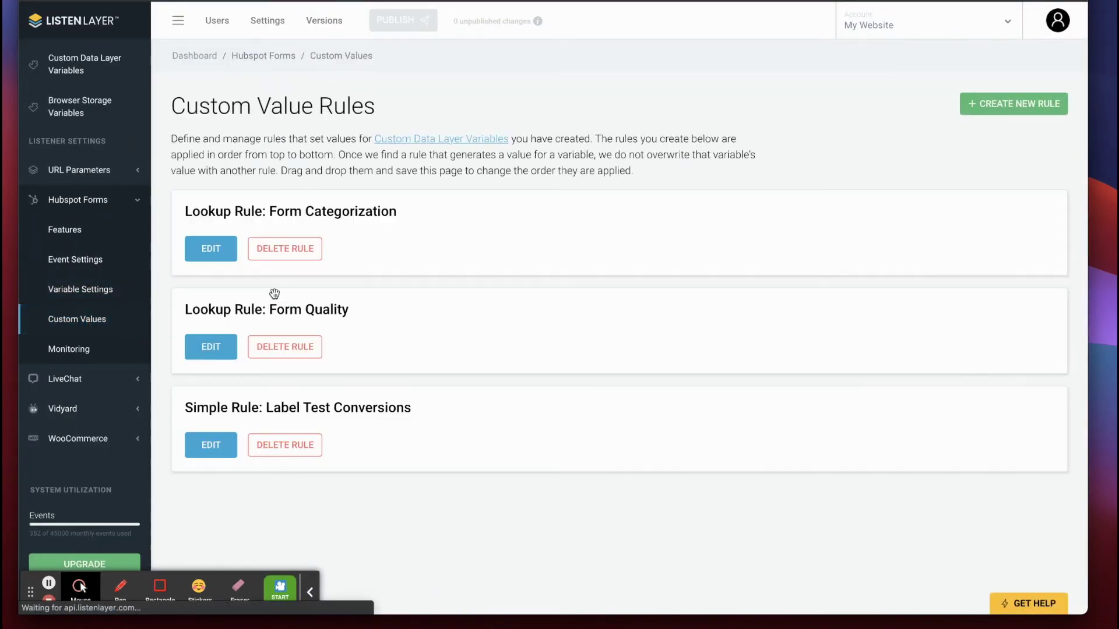
click(212, 250)
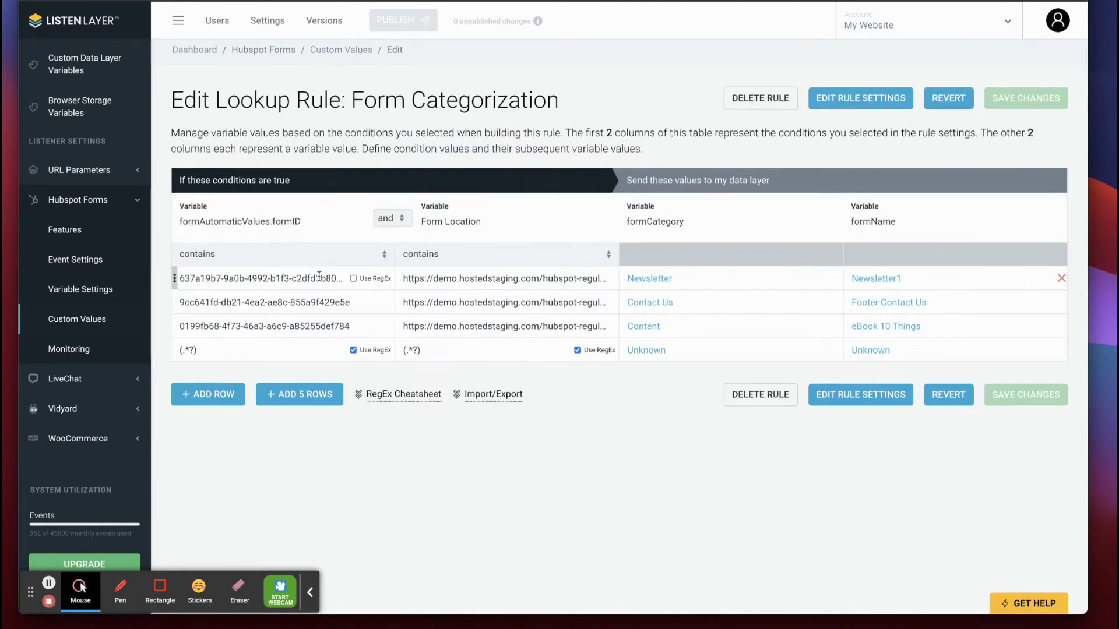
scroll(320, 275, down, 1)
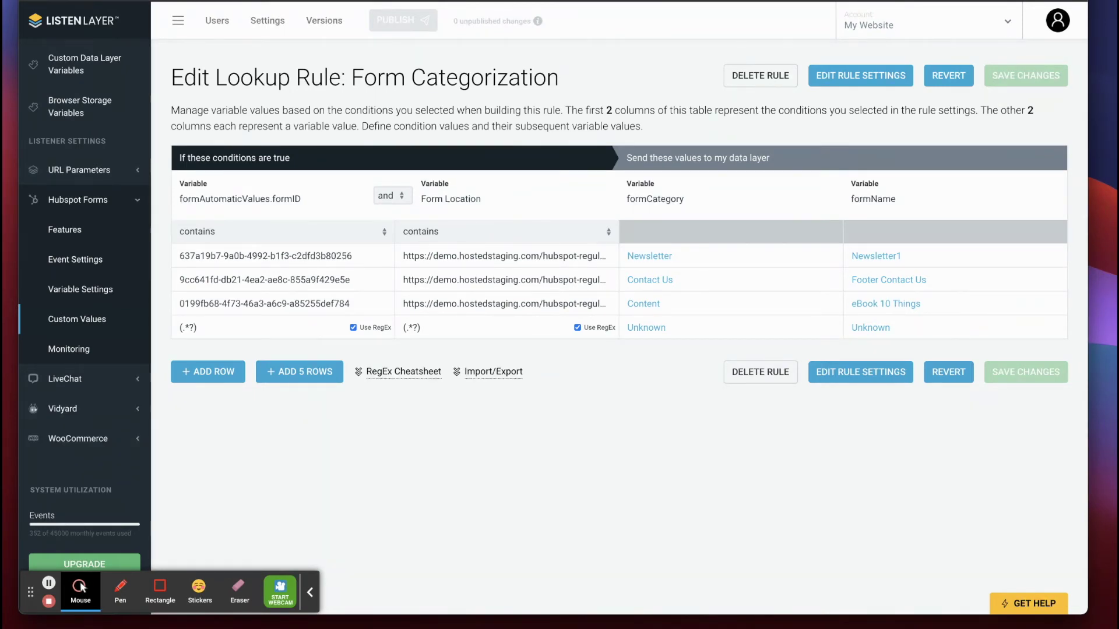
Switch to Tag Assistant and examine the most recent hsFormLoaded event's form ID, location and custom values.
key(alt+Tab)
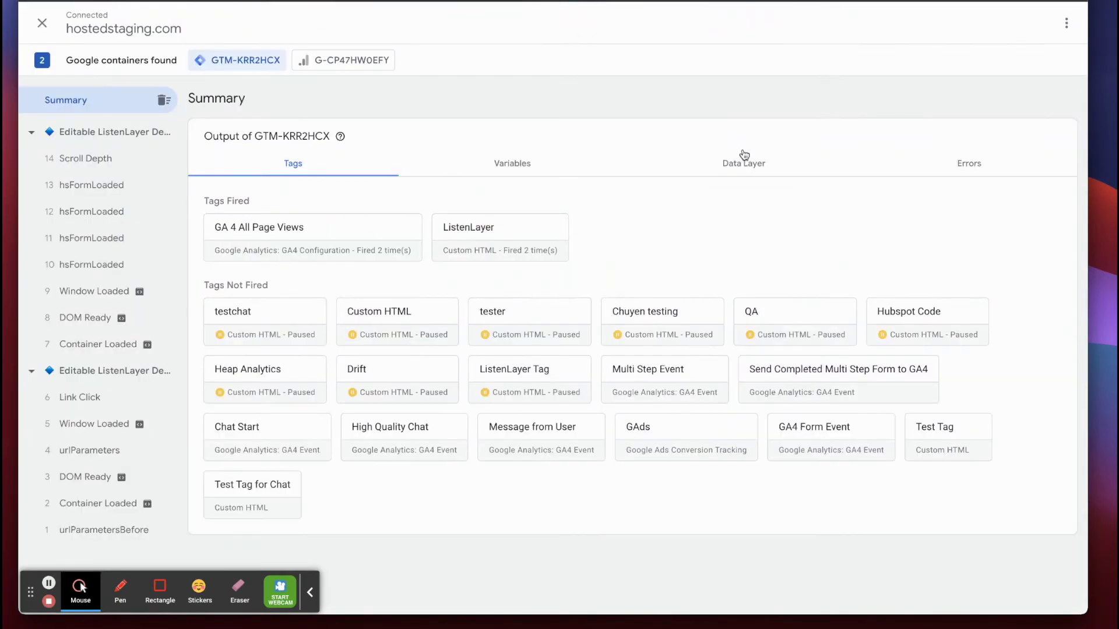
key(alt+Tab)
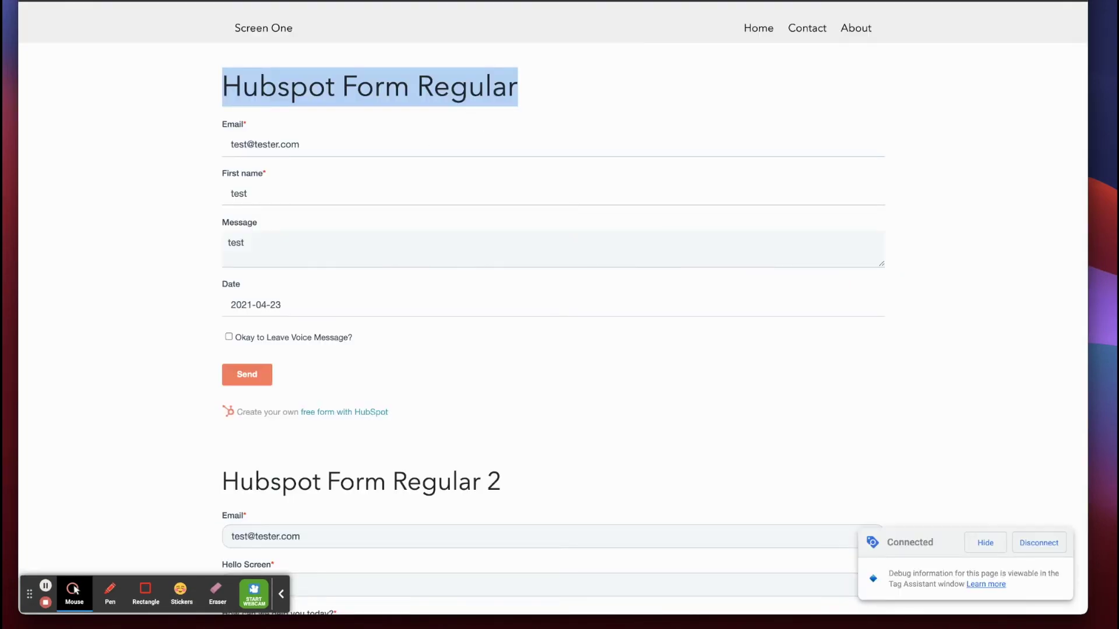
key(alt+Tab)
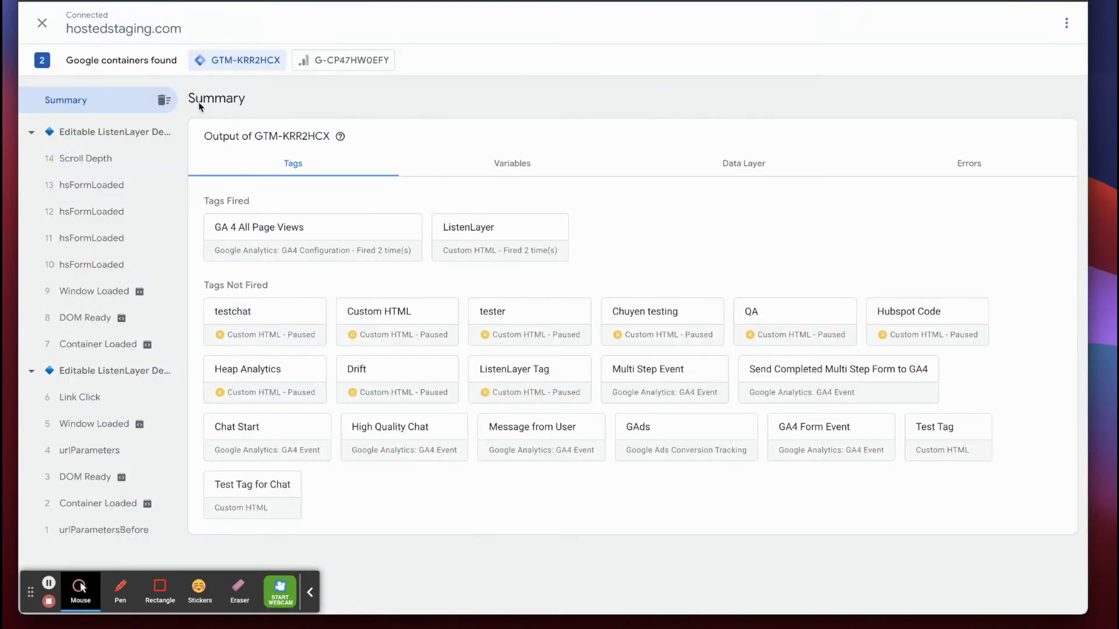
click(82, 184)
click(557, 176)
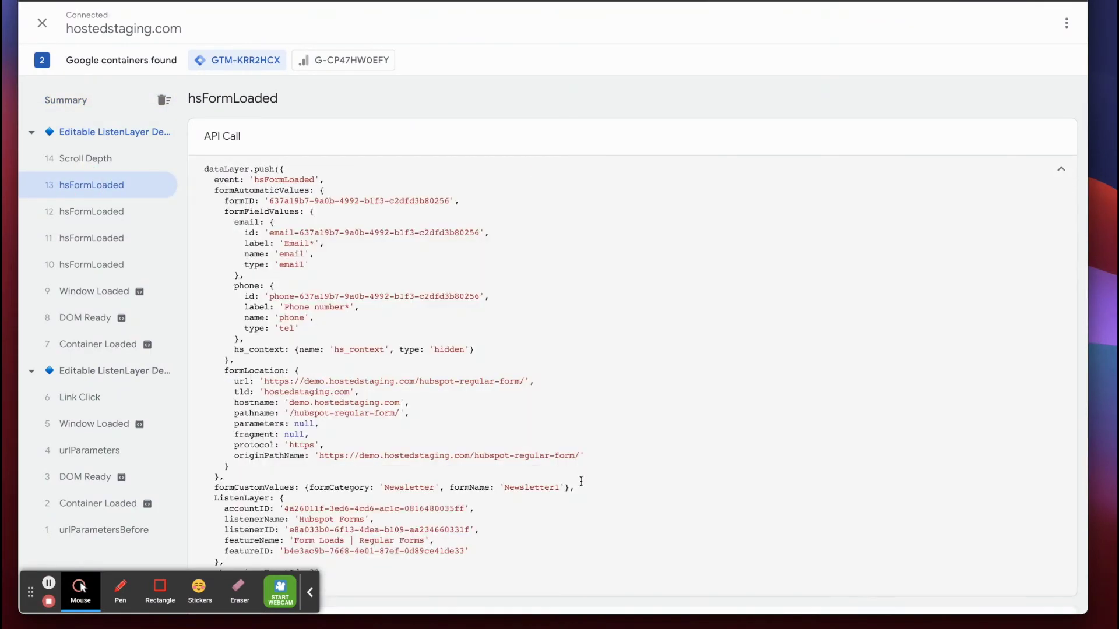
scroll(444, 314, down, 2)
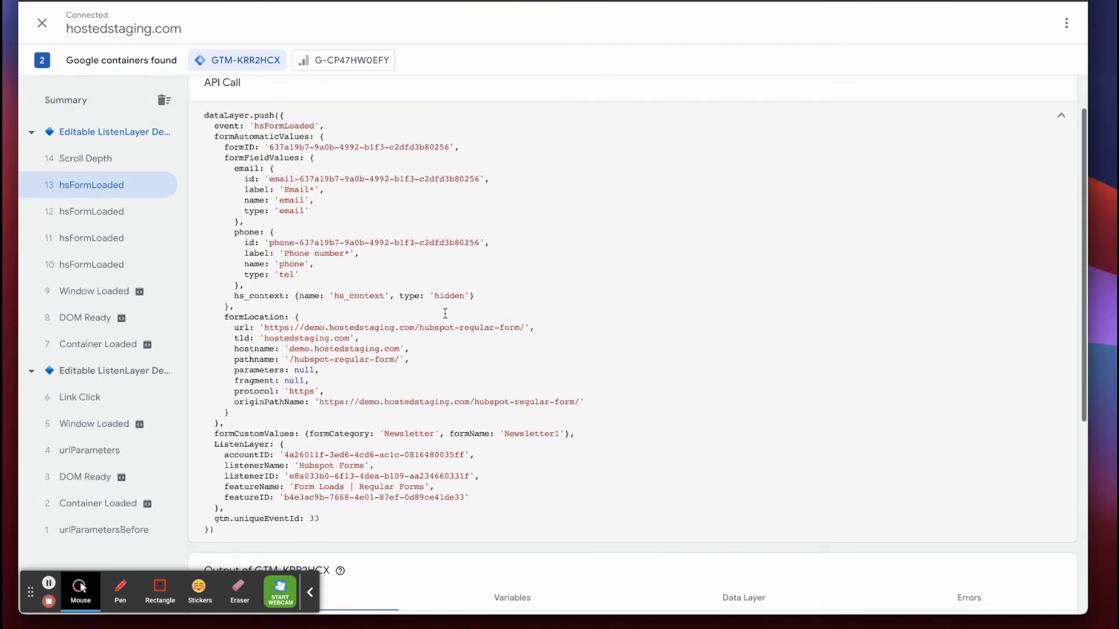
Go through the three earlier hsFormLoaded events and check the formCategory and formName values of the earliest one.
click(98, 212)
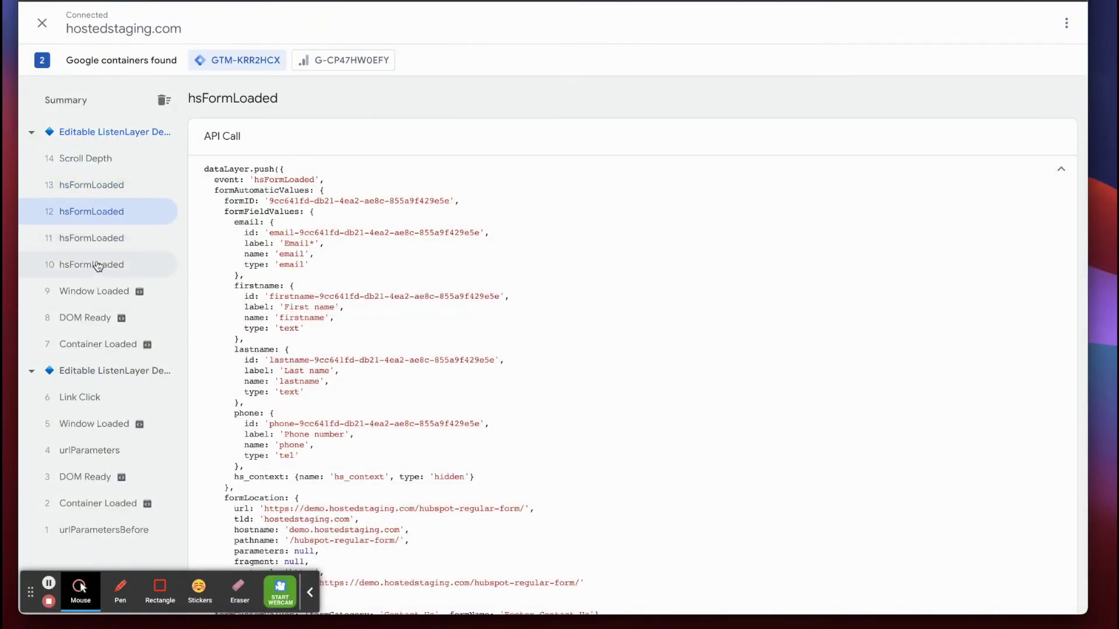
click(93, 241)
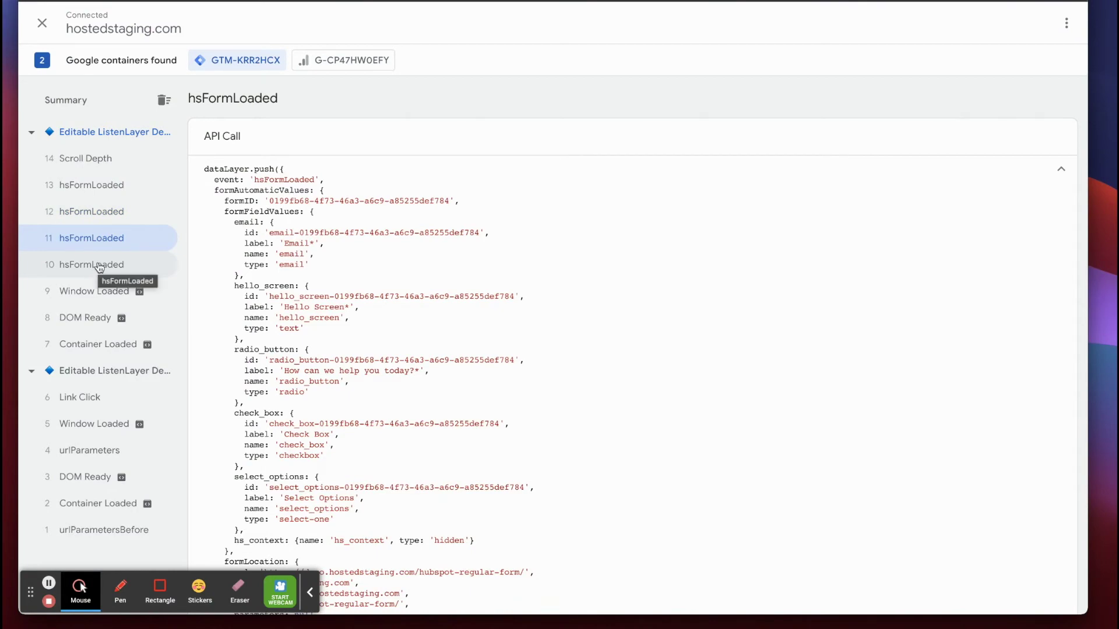
click(96, 265)
scroll(441, 270, down, 7)
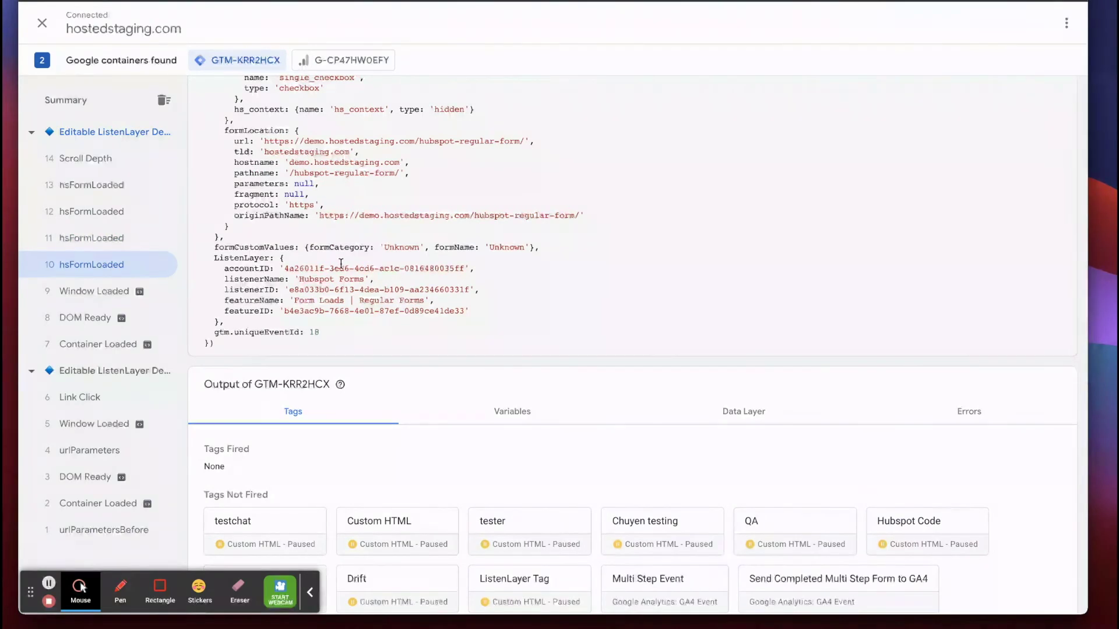
scroll(343, 262, up, 1)
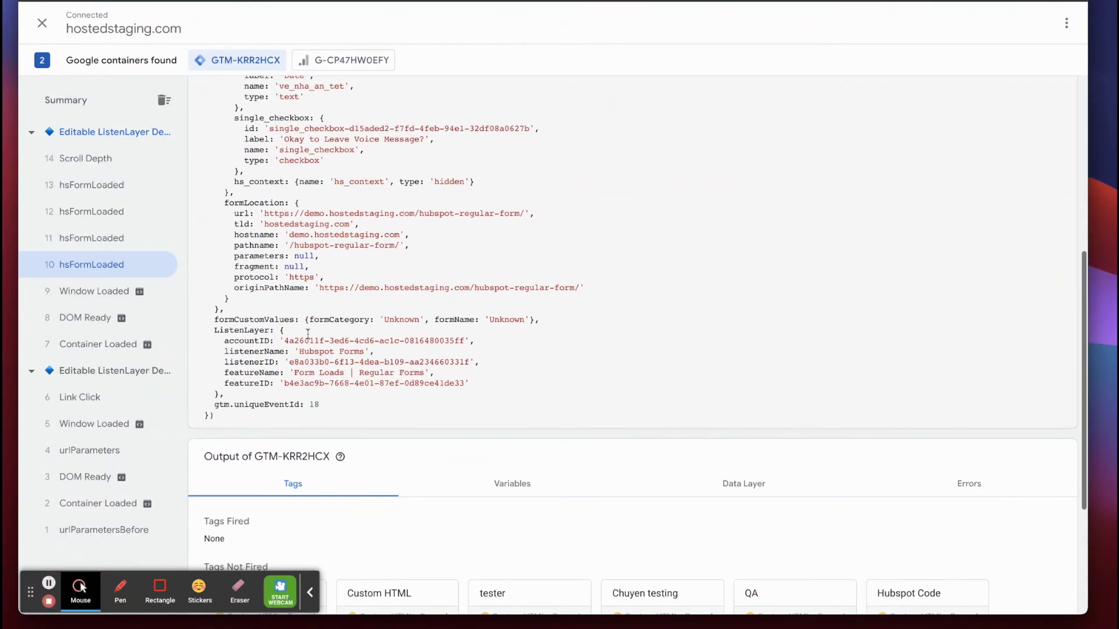
scroll(453, 238, up, 1)
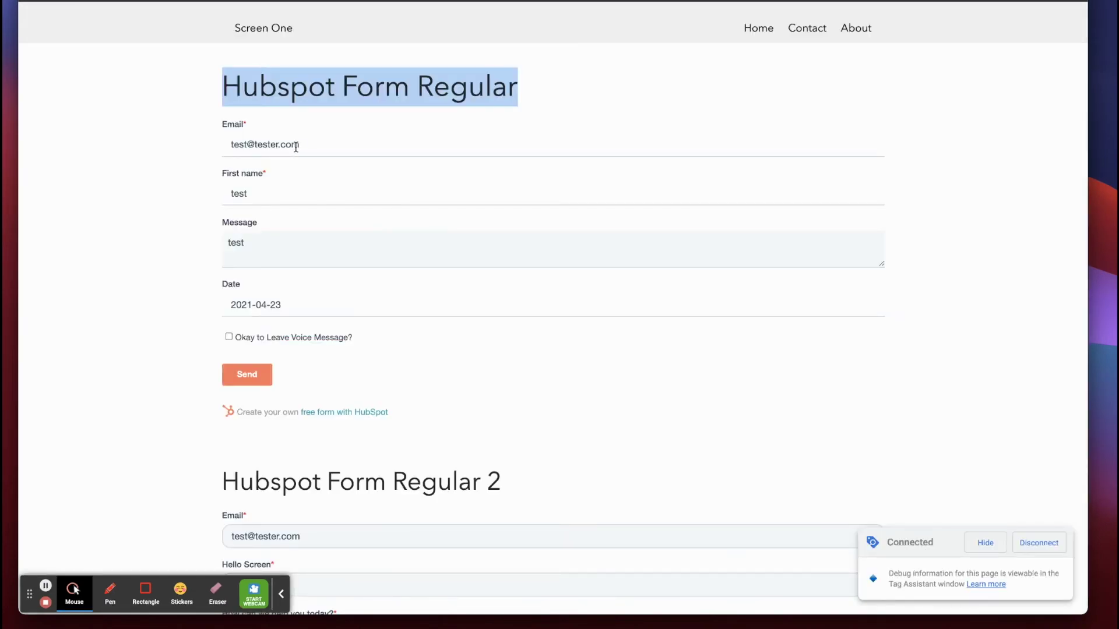
Submit the prefilled Hubspot Form Regular on the demo site and examine the custom values of its hsFormSubmitted event in Tag Assistant.
click(288, 212)
click(252, 376)
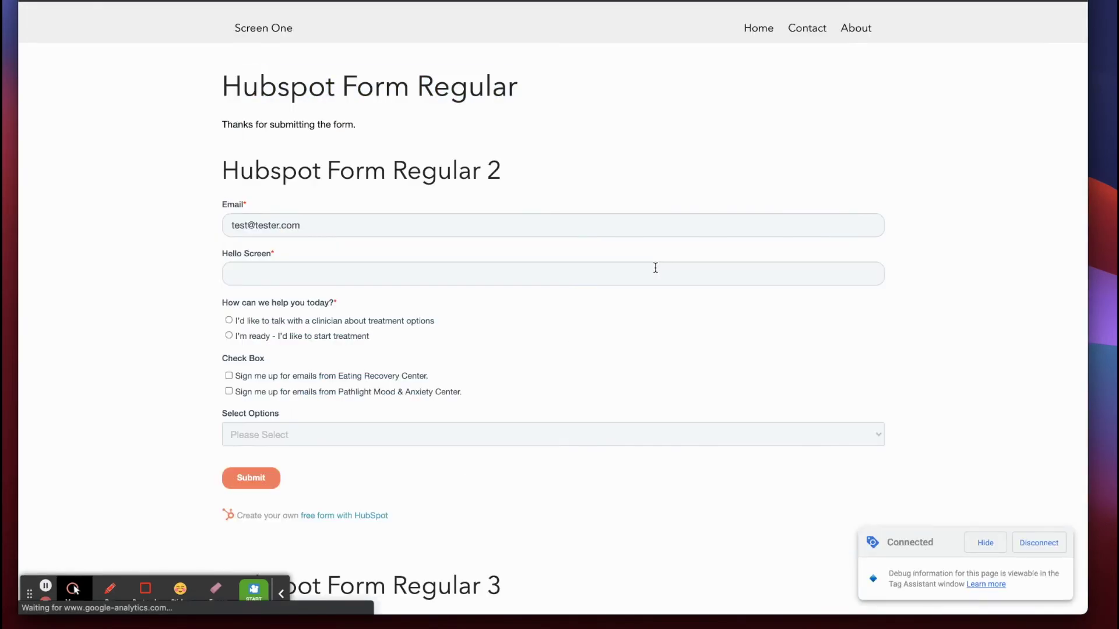
drag(362, 153, 268, 77)
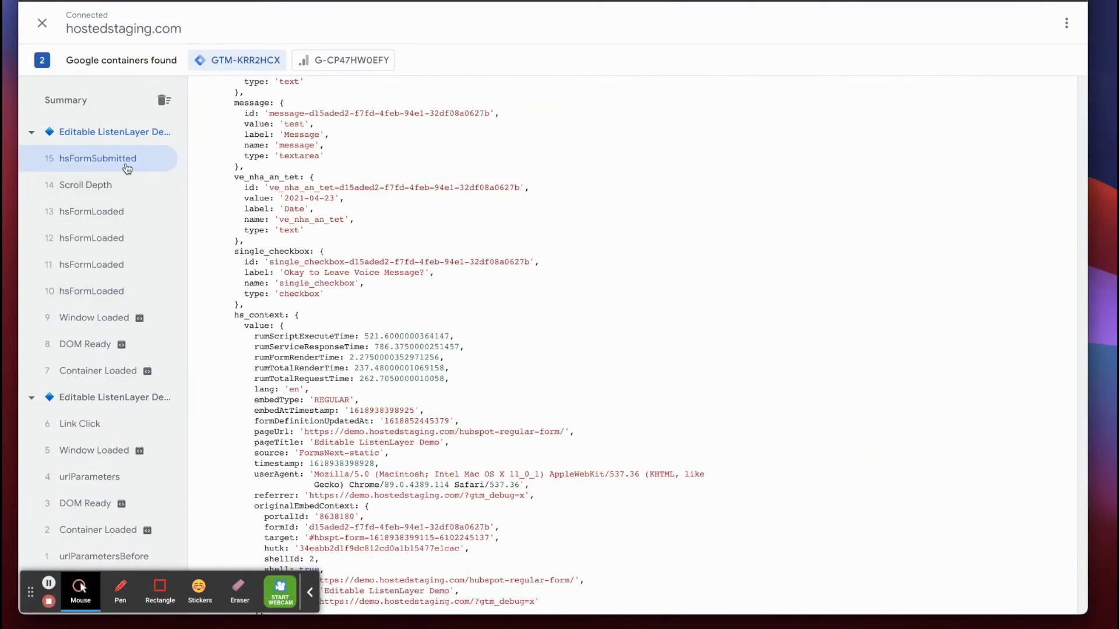
scroll(336, 221, down, 3)
scroll(336, 221, down, 10)
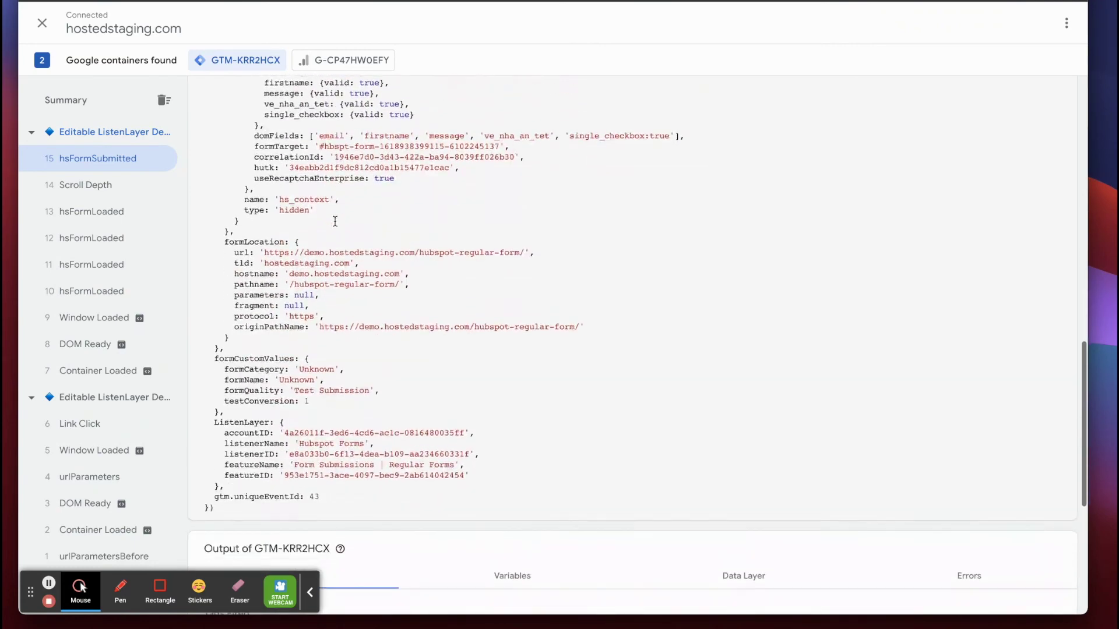
drag(226, 335, 330, 335)
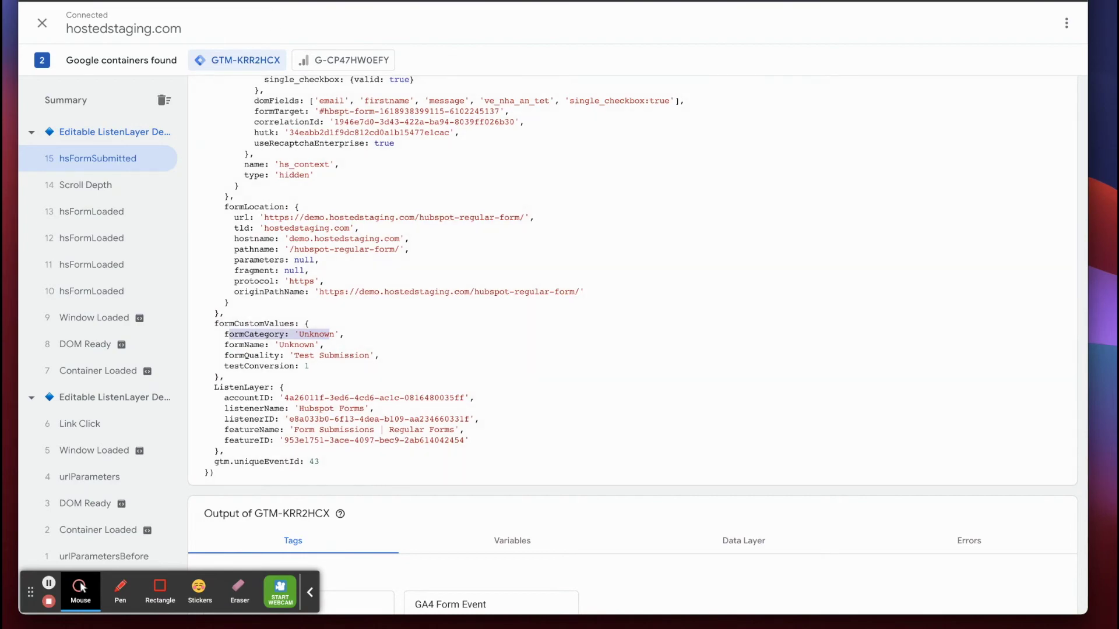
Switch to ListenLayer and open the Unknown Form Notification monitoring rule to review its conditions to match.
key(super+Tab)
click(68, 348)
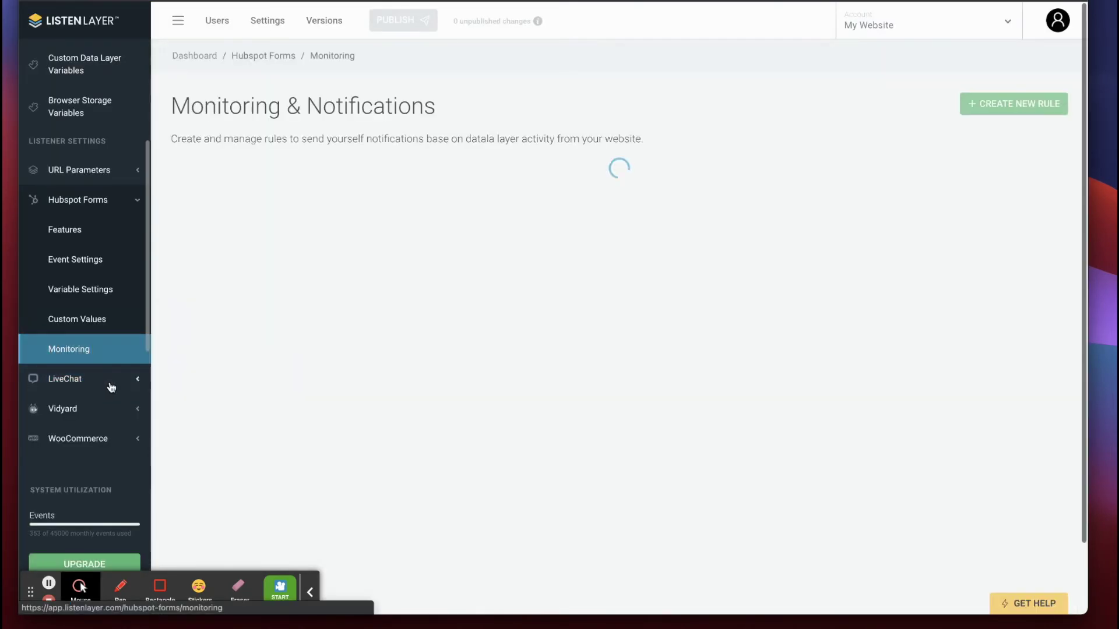
click(225, 229)
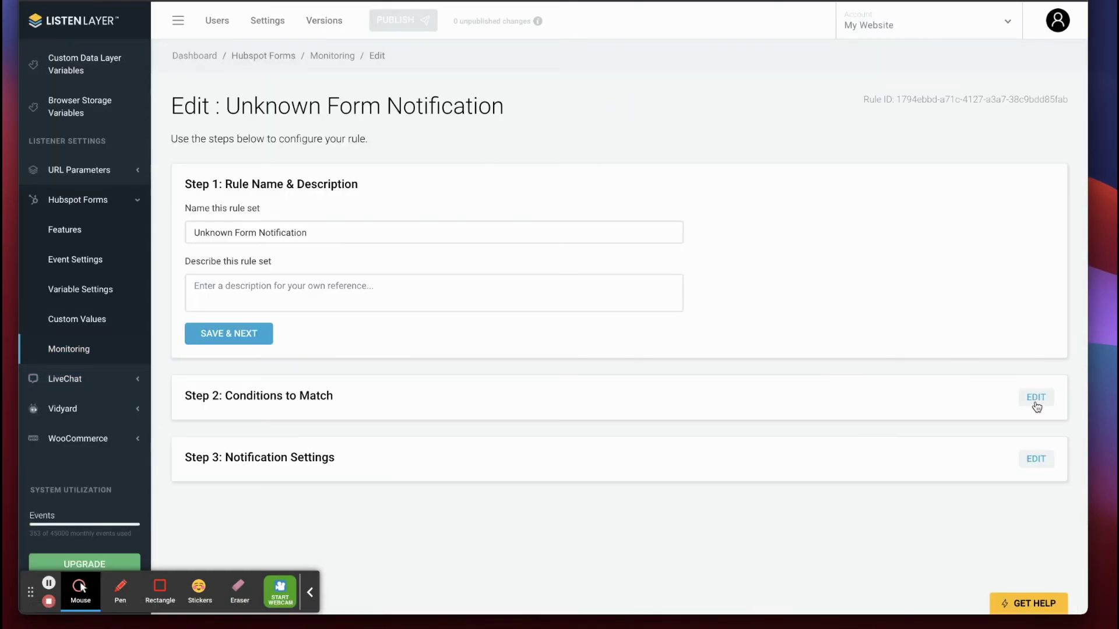
click(1036, 399)
scroll(545, 322, down, 2)
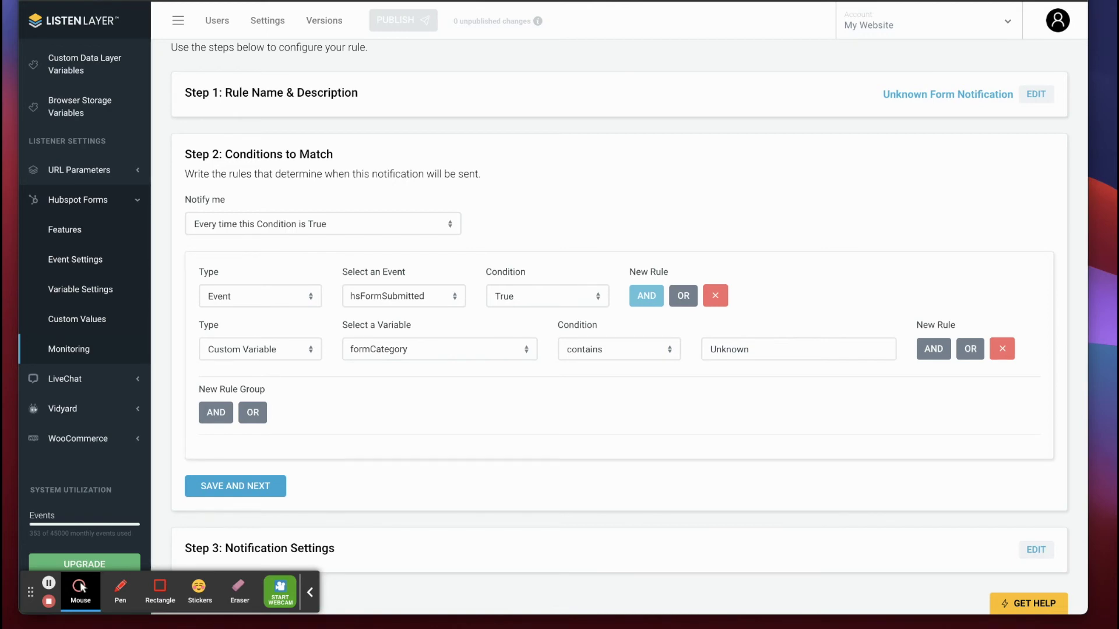
Switch to Gmail, decline the notifications offer, and read the Uncategorized Form Warning email down to its form ID.
key(super+Tab)
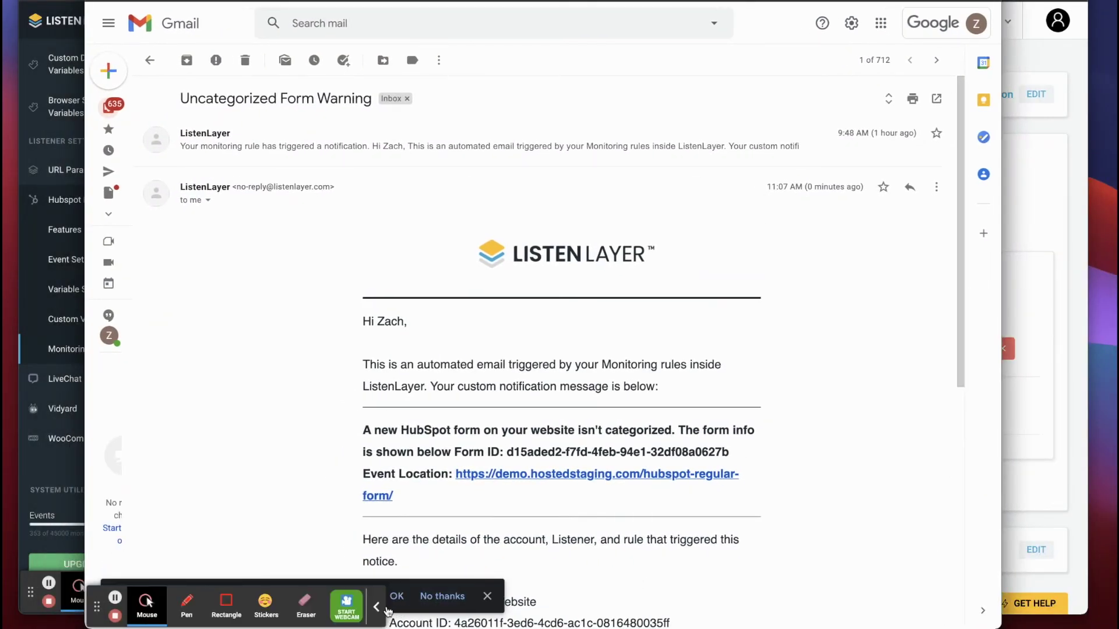
click(441, 596)
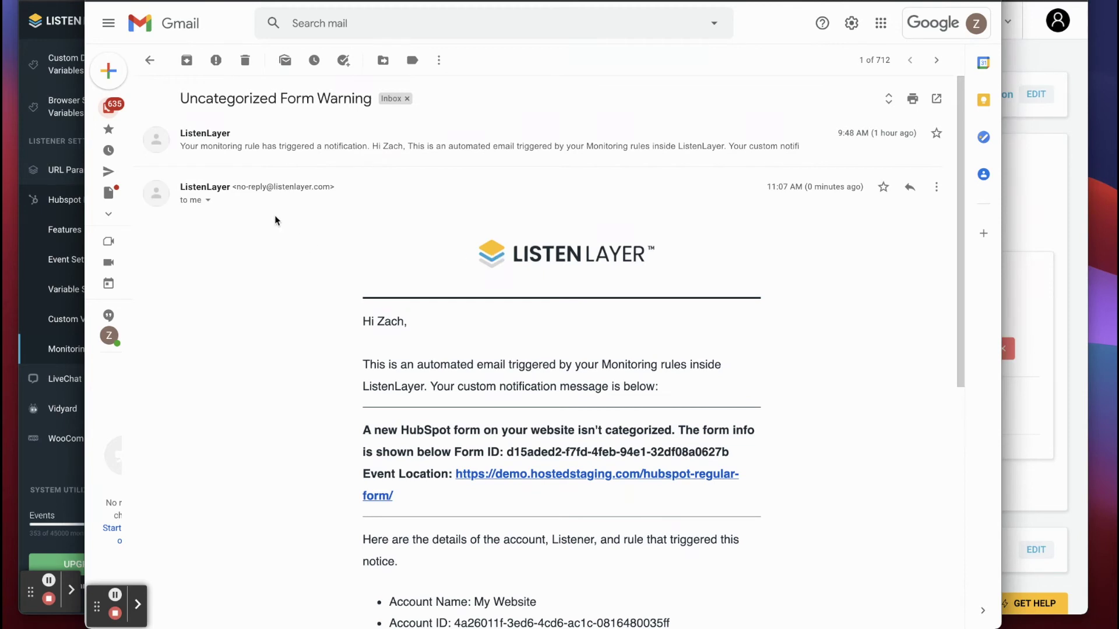
scroll(276, 219, down, 5)
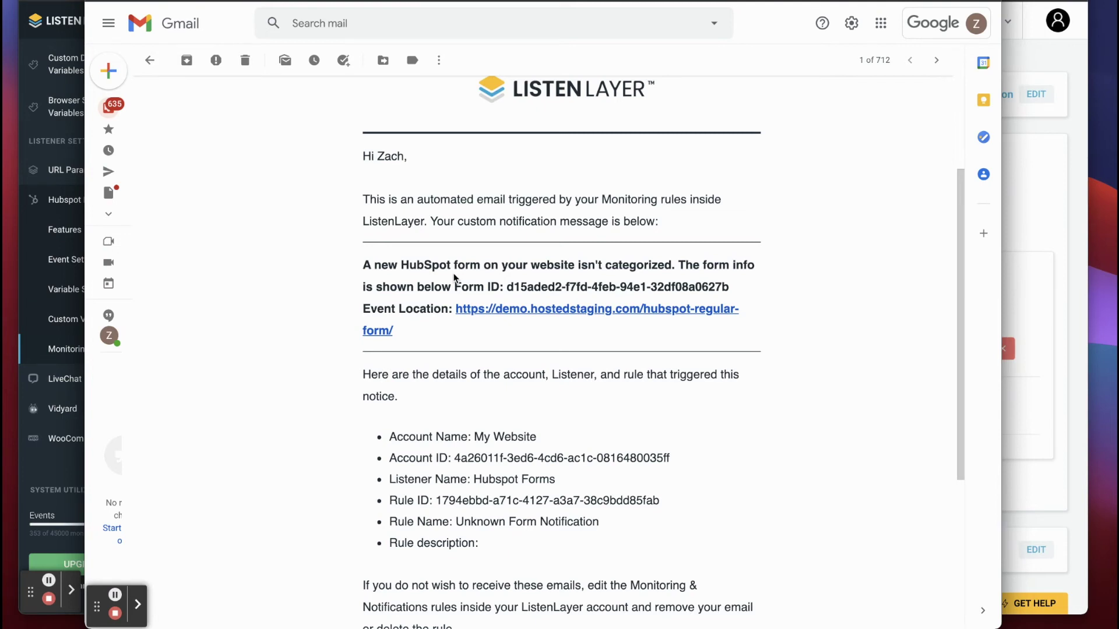
drag(508, 286, 730, 287)
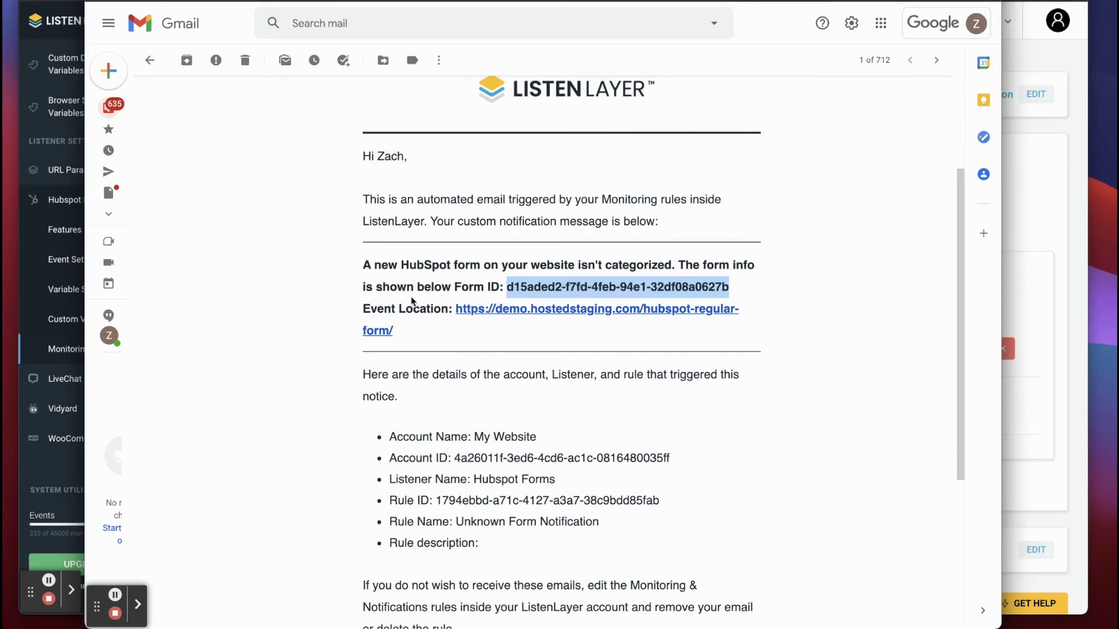
Return to ListenLayer and open the rule's notification settings to review the variables in its custom message.
click(166, 233)
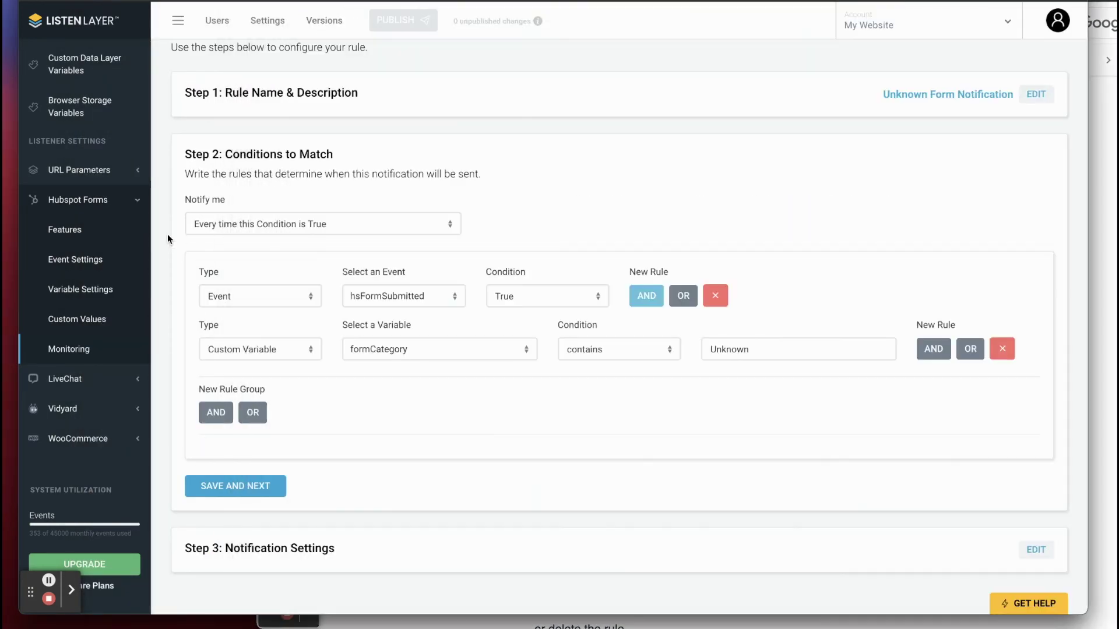
click(1036, 551)
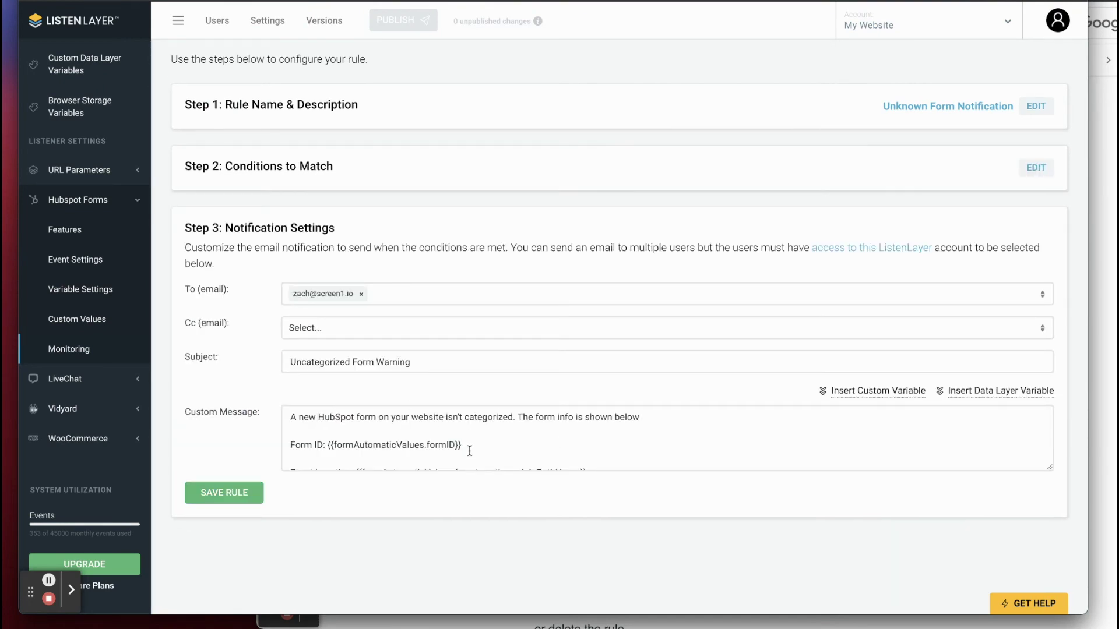
scroll(455, 430, down, 2)
scroll(323, 426, up, 1)
drag(435, 464, 1016, 202)
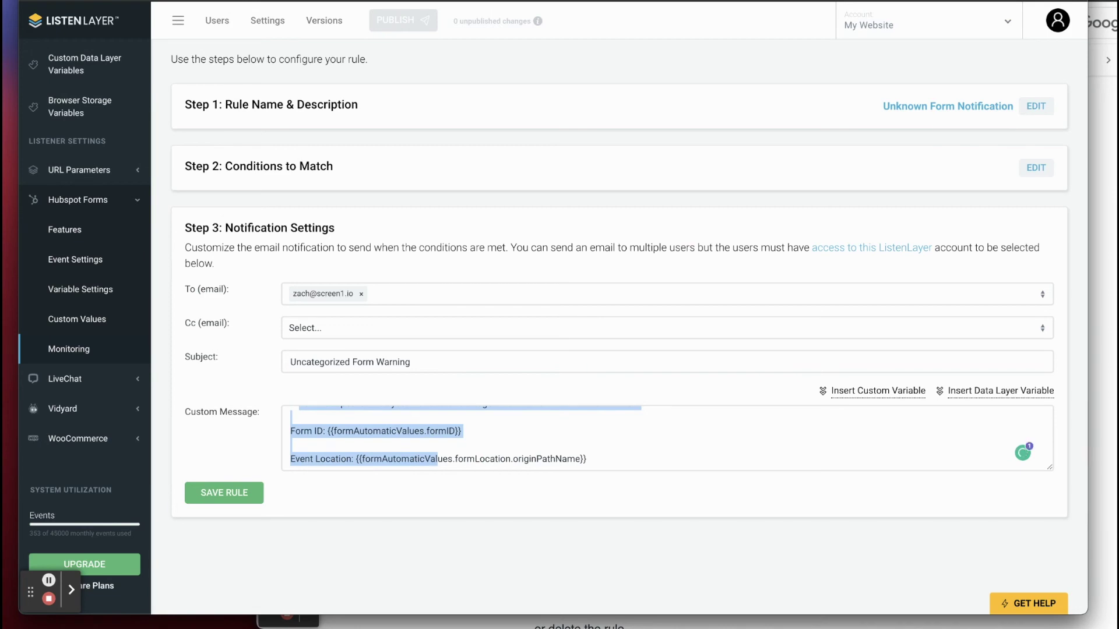
Switch back to the Gmail warning email and review its custom message with the form ID and event location.
click(1101, 204)
drag(564, 331, 641, 105)
click(1015, 347)
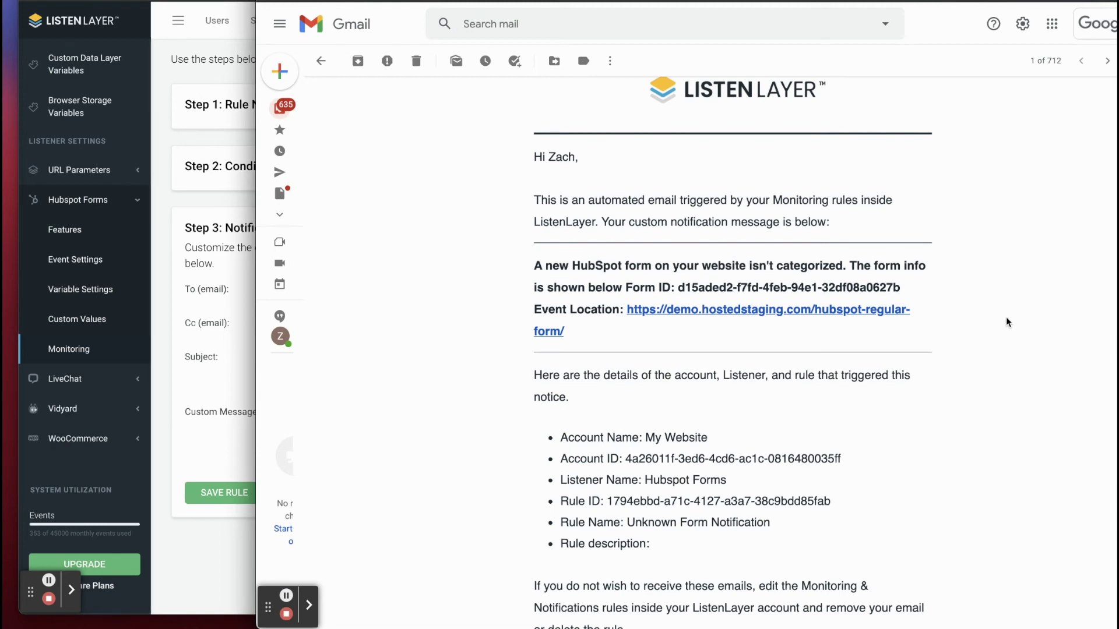
Examine the account, listener and rule details listed below the email's custom message.
scroll(826, 407, down, 2)
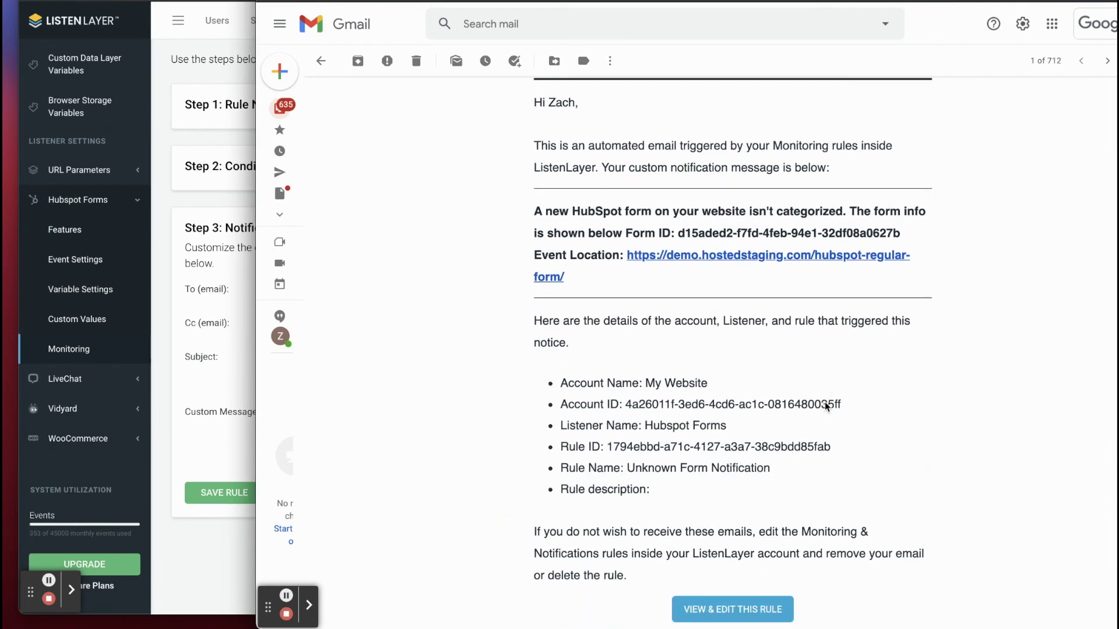
drag(647, 402, 727, 407)
drag(622, 447, 845, 462)
drag(648, 404, 727, 406)
drag(623, 383, 855, 390)
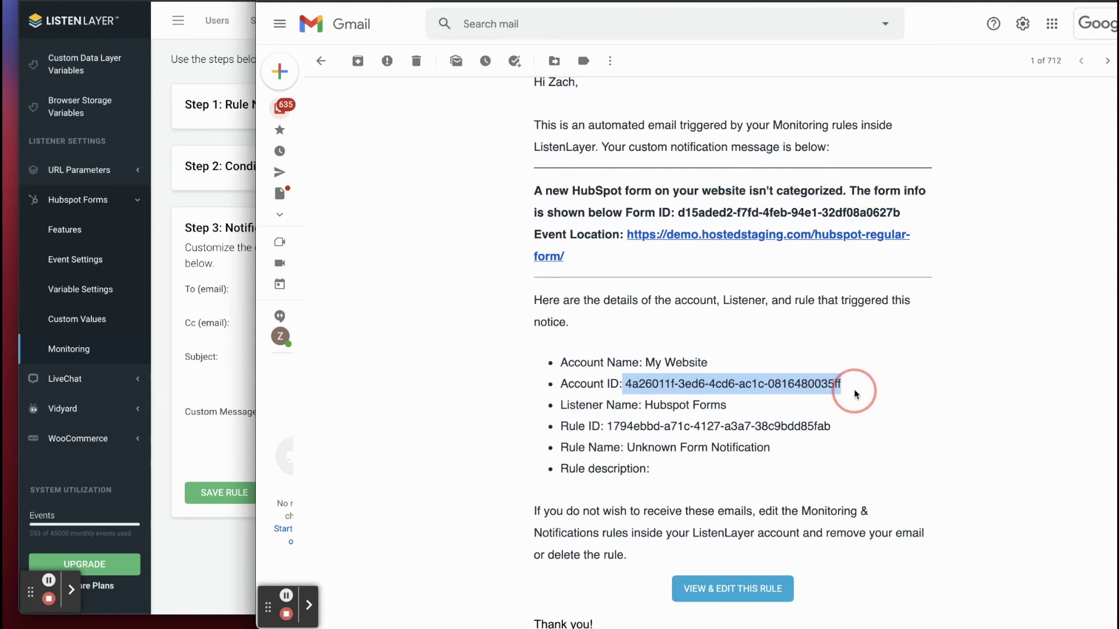
drag(654, 362, 722, 363)
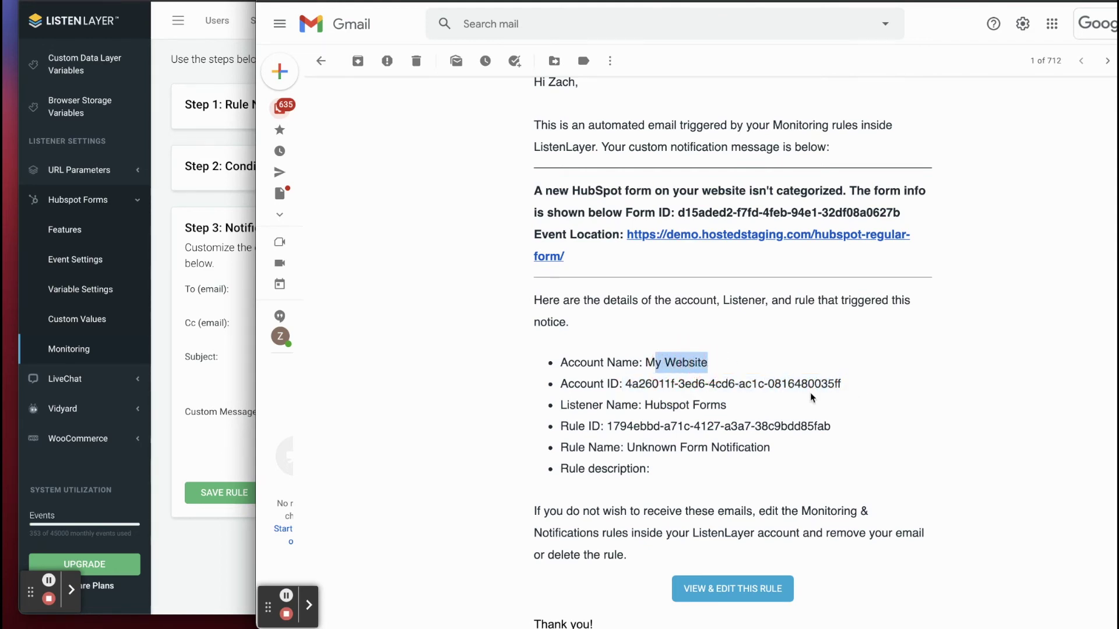
scroll(635, 542, up, 1)
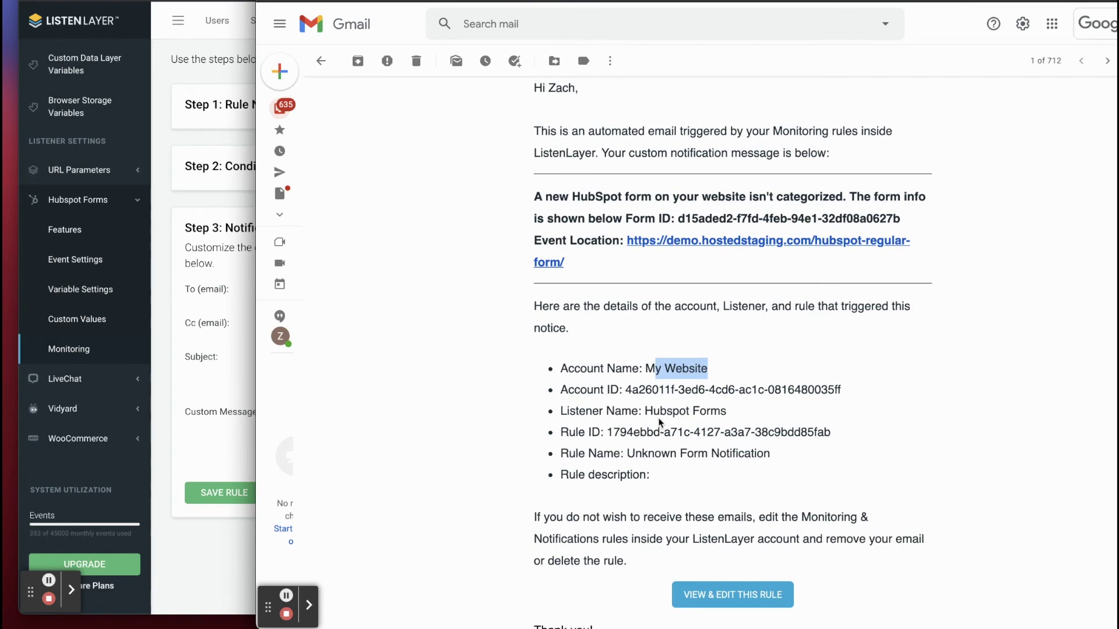
drag(645, 412, 710, 411)
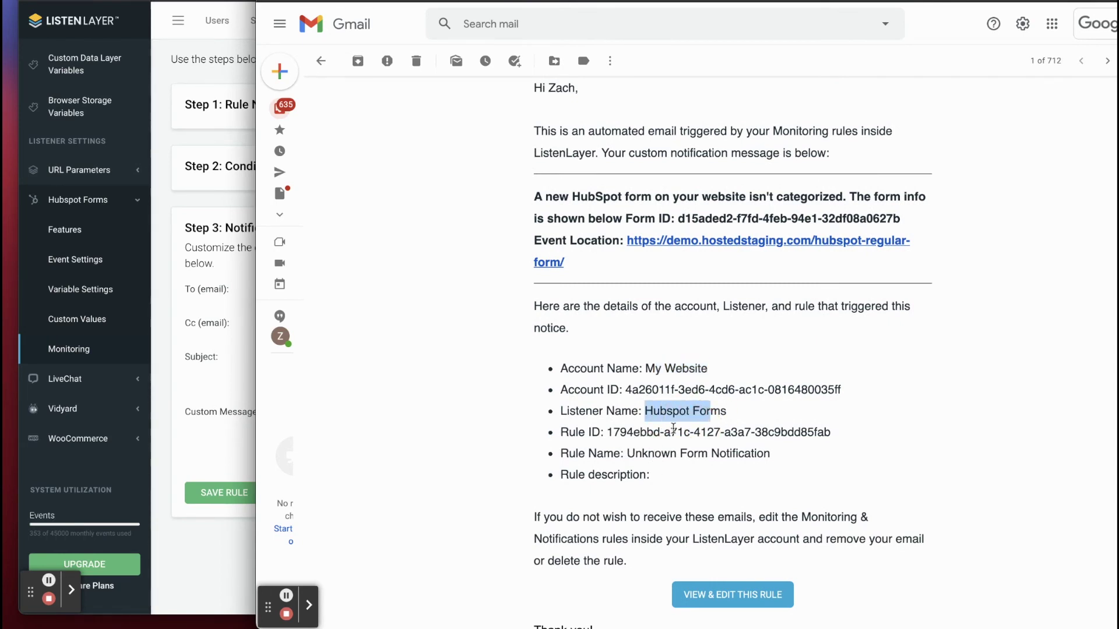
drag(645, 434, 853, 442)
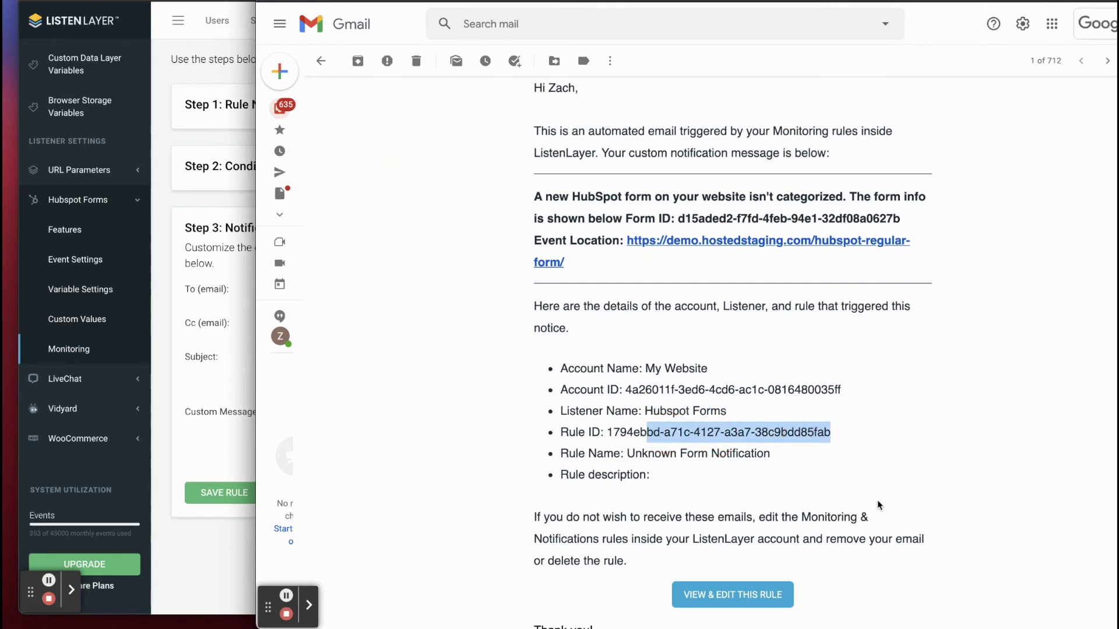
Copy the form ID d15aded2-f7fd-4feb-94e1-32df08a0627b from the warning email's custom message.
click(664, 477)
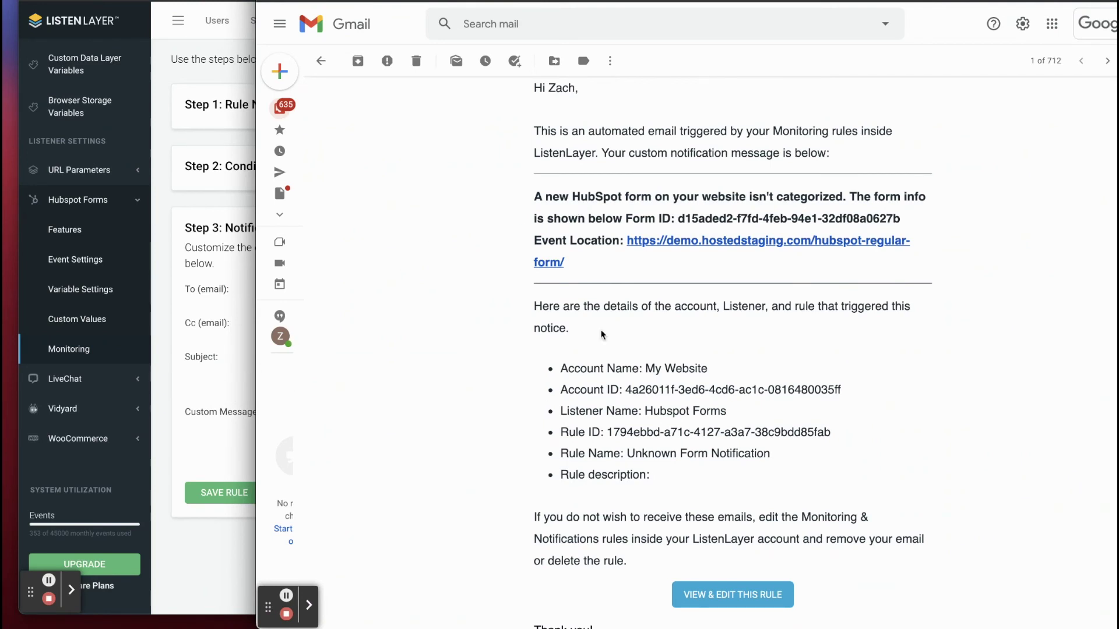
drag(679, 219, 914, 219)
right_click(868, 218)
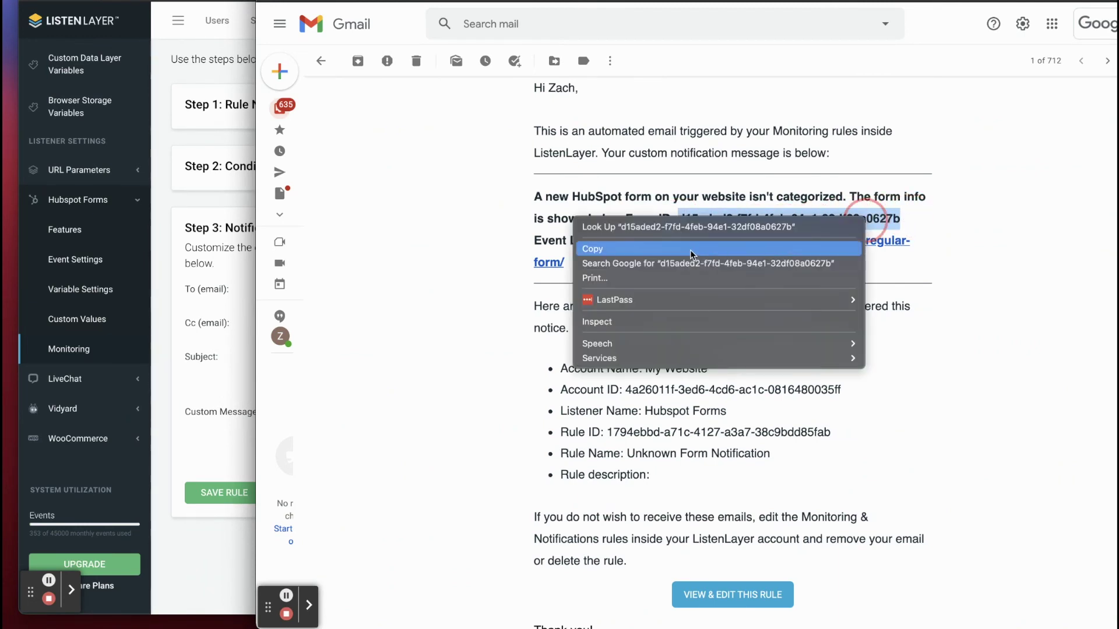
click(782, 254)
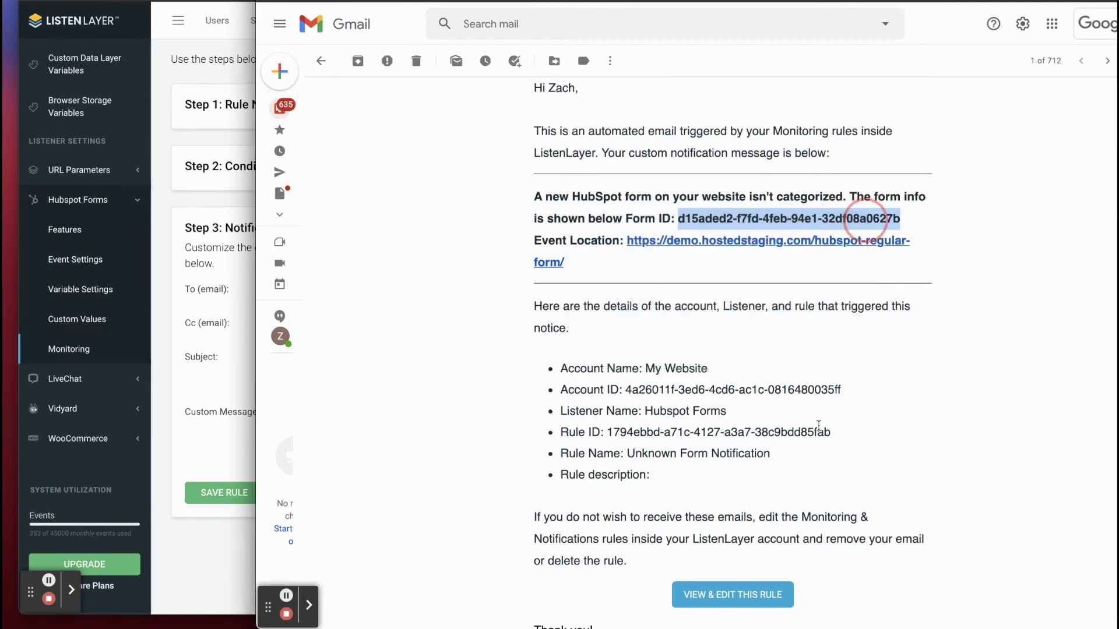
Switch to ListenLayer and open the Form Categorization lookup rule from the Hubspot Forms custom values for editing.
click(157, 352)
click(50, 318)
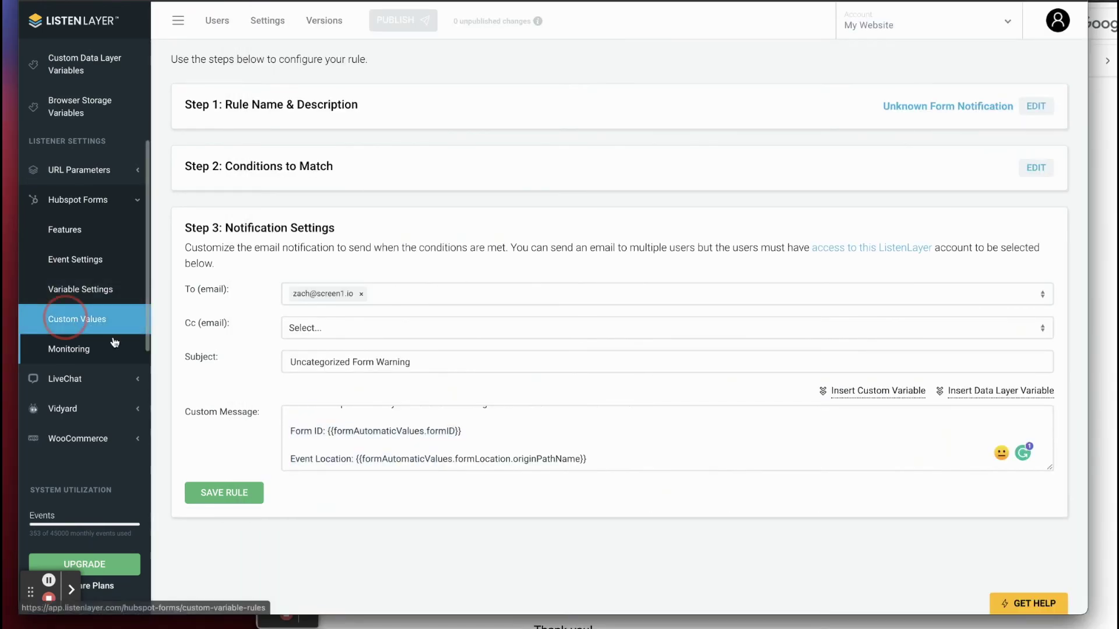
click(216, 251)
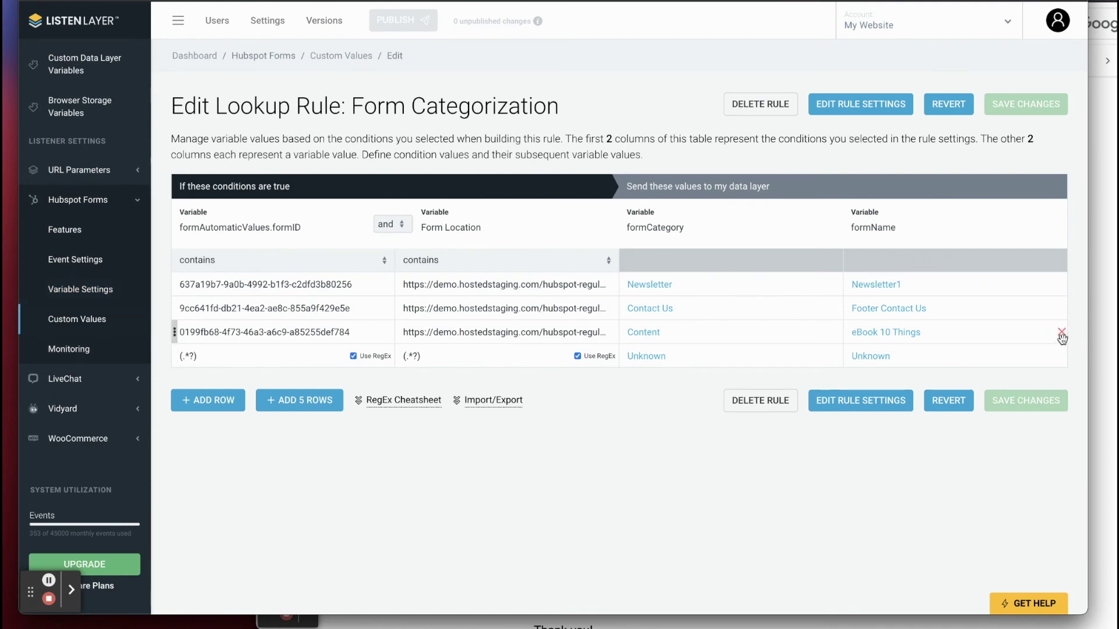
Add a row above the catch-all row and paste the copied form ID as its formID condition.
click(211, 408)
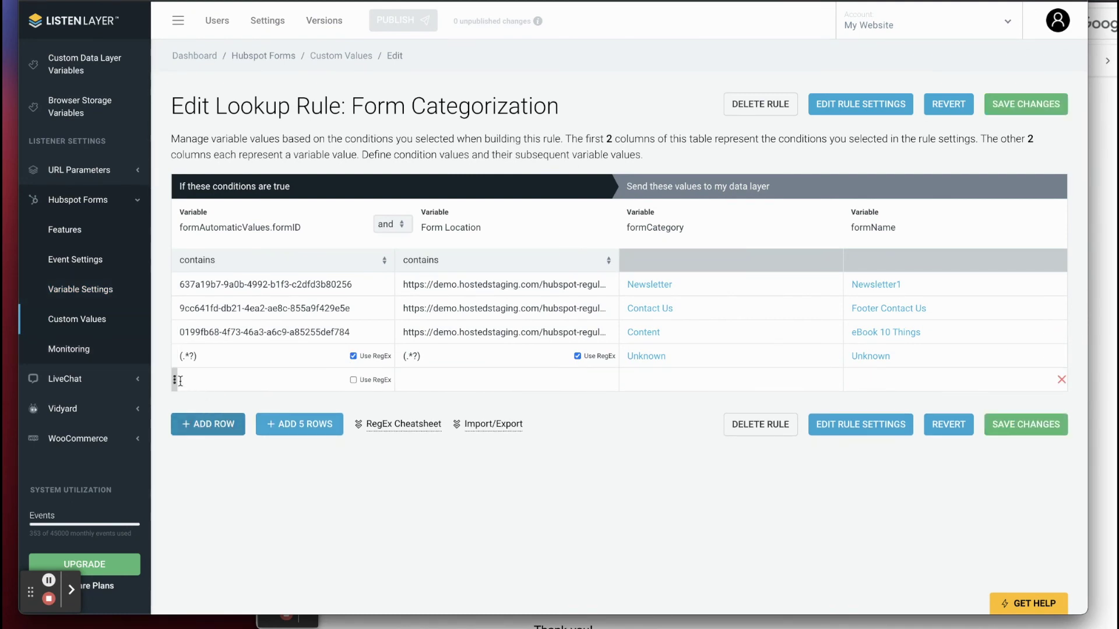
drag(178, 380, 181, 351)
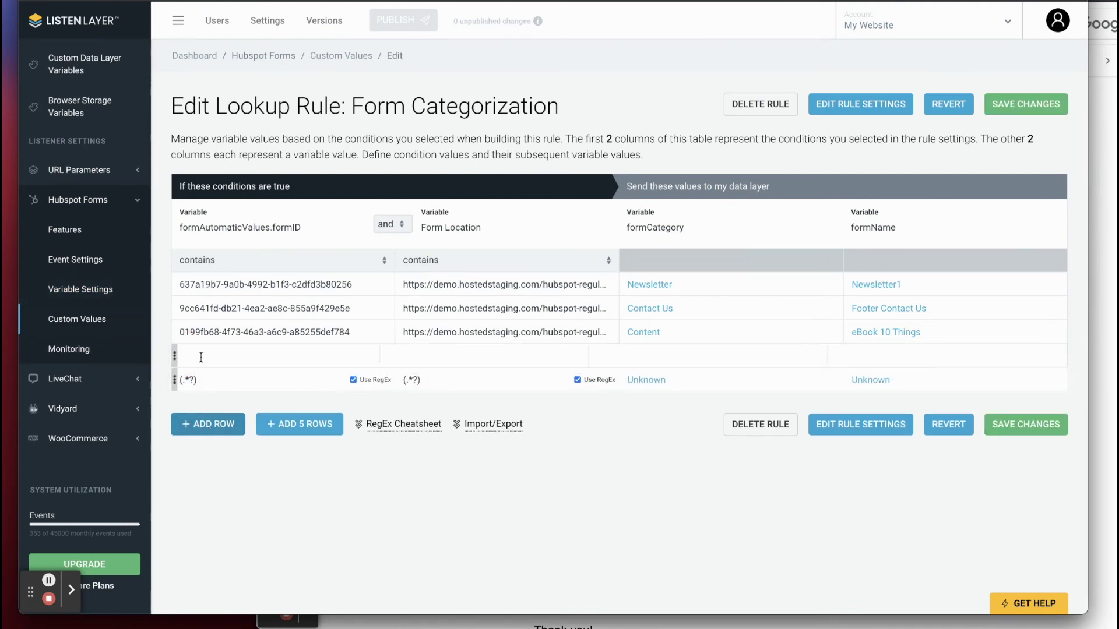
click(241, 354)
right_click(240, 354)
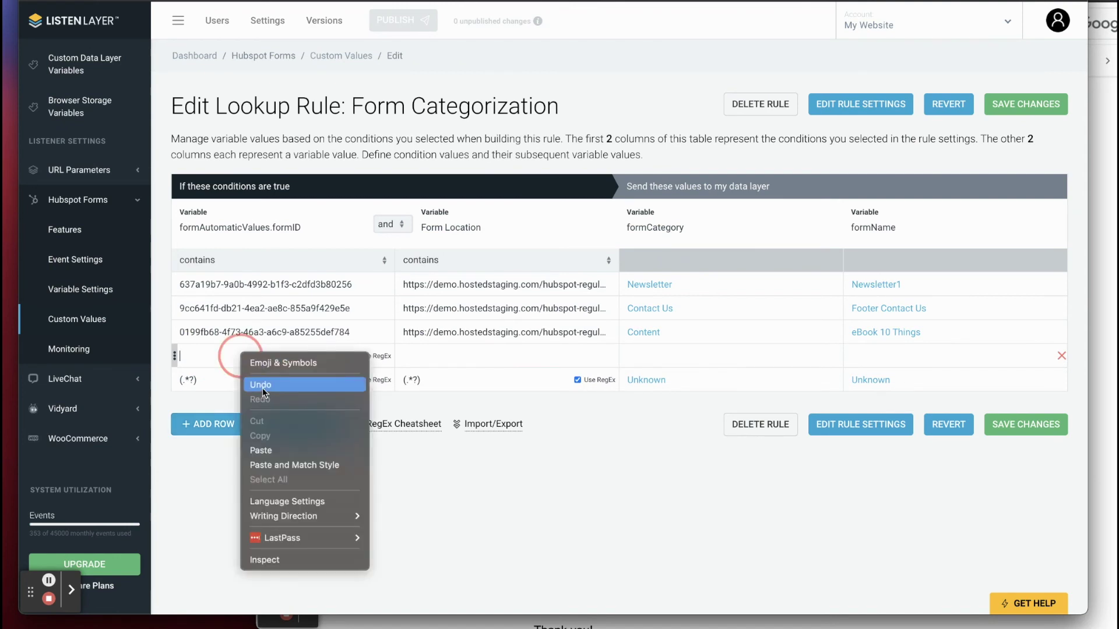
click(261, 450)
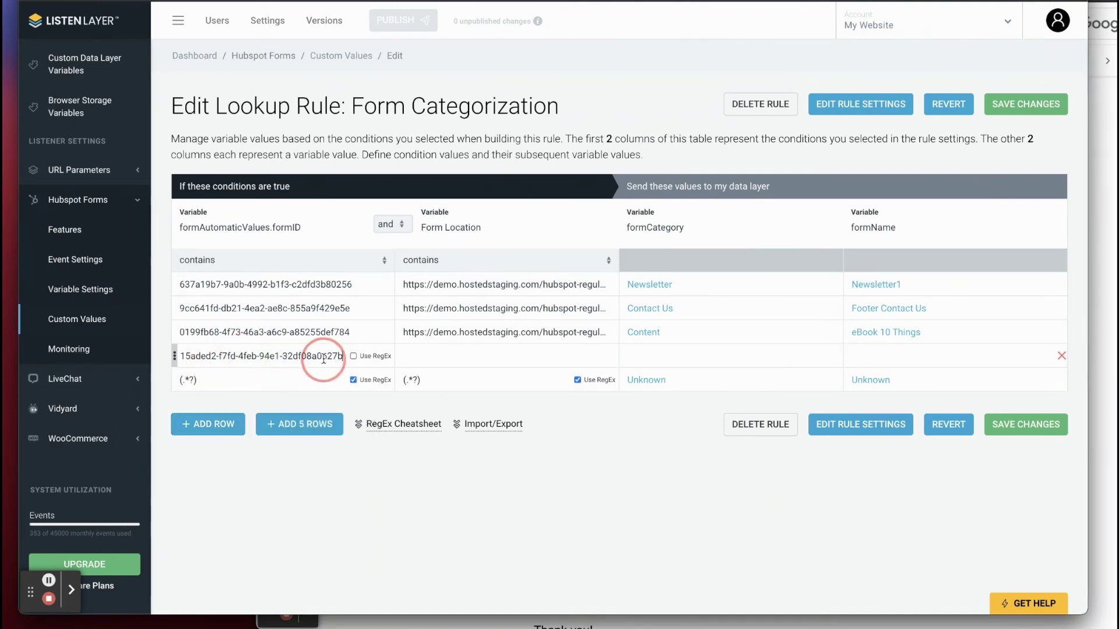
Set the new row's Form Location condition to (.*?), copied from the catch-all row, with RegEx enabled.
click(425, 382)
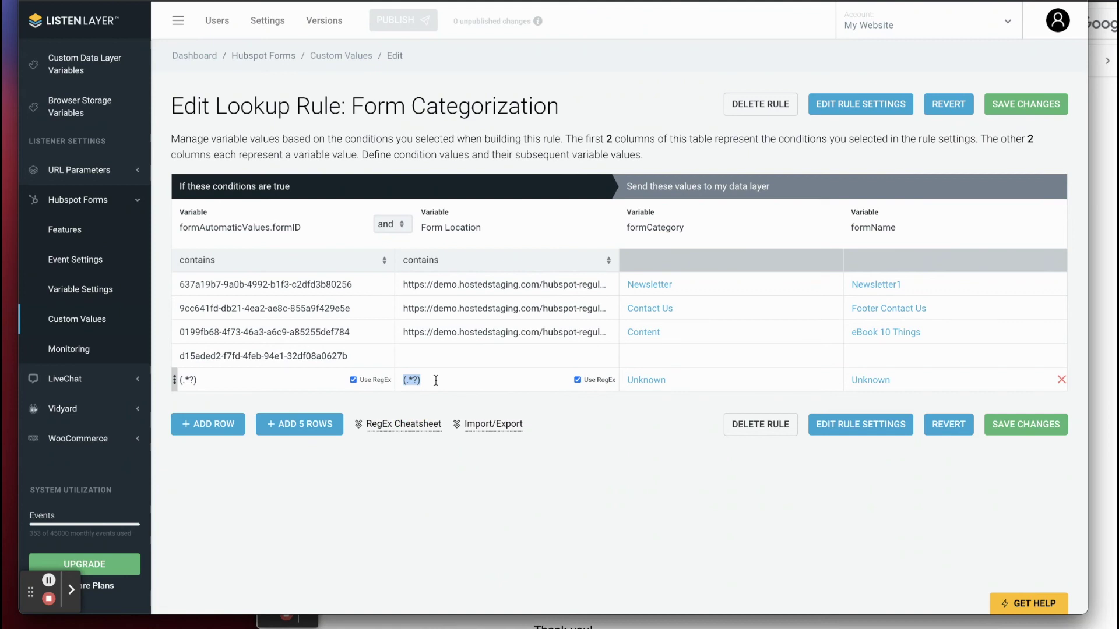
key(ctrl+c)
click(436, 357)
key(ctrl+v)
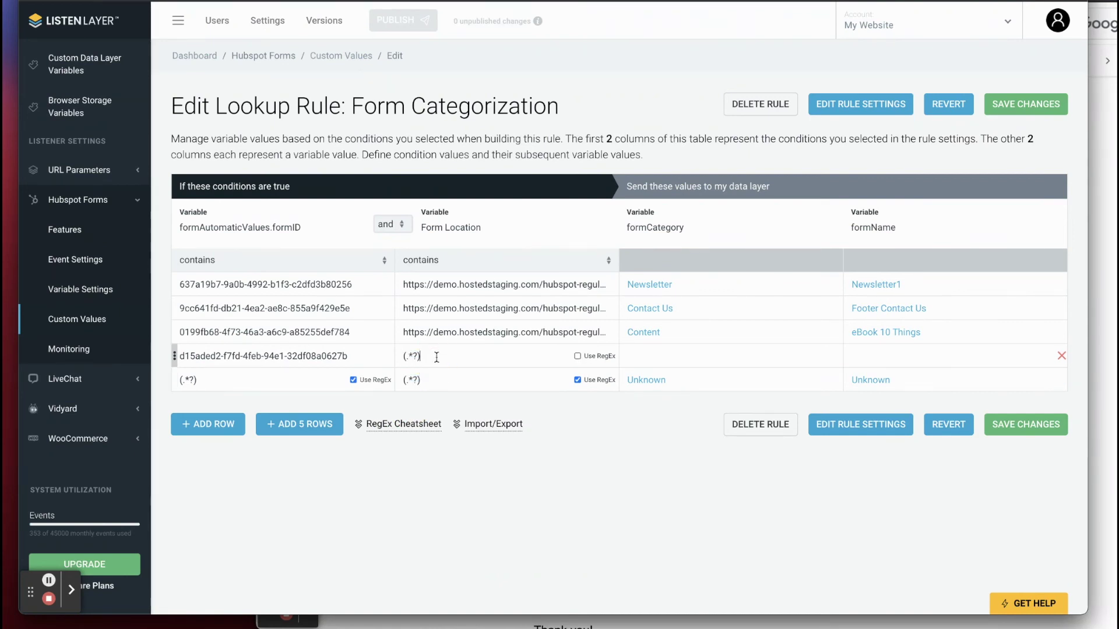
click(578, 356)
Set the new row's formCategory to Demo and its formName to Main Demo Form in Footer.
click(671, 356)
click(388, 352)
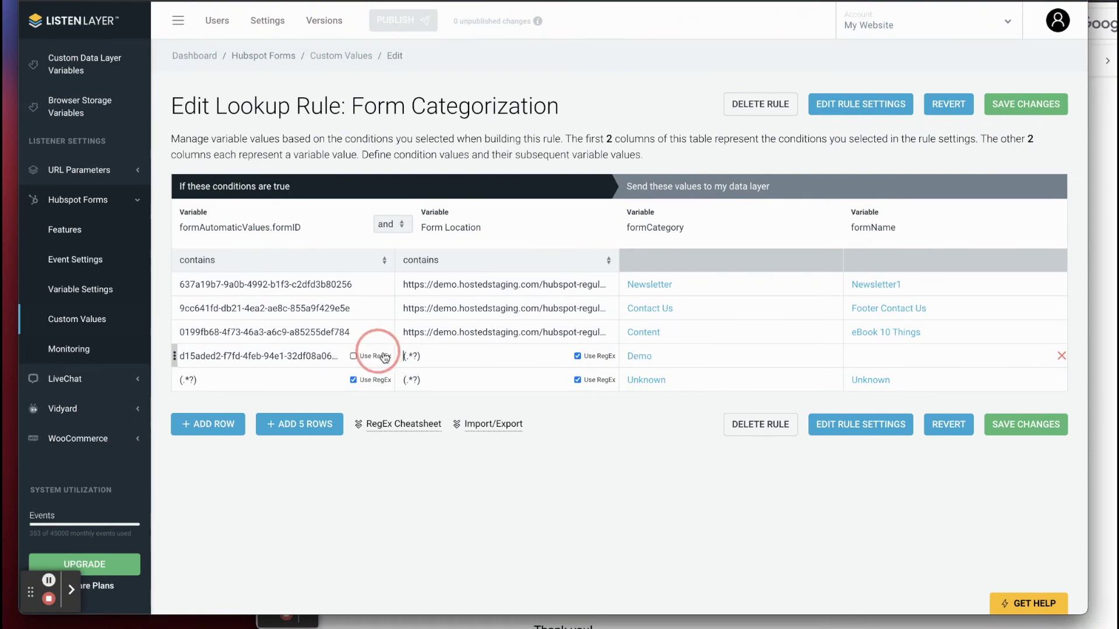
double_click(412, 356)
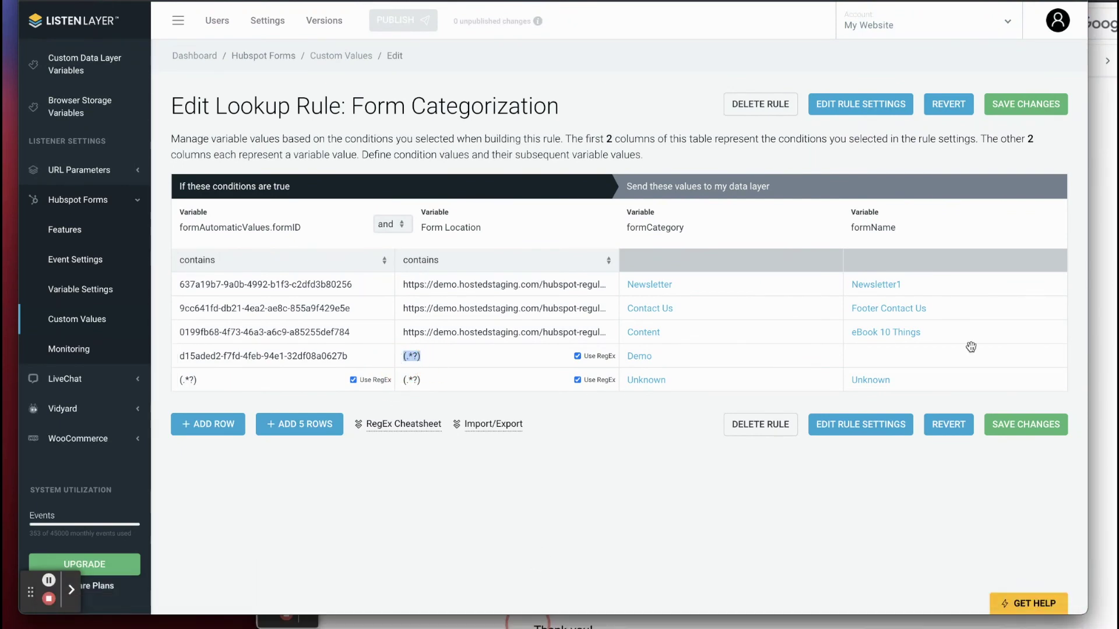
click(887, 358)
text(Main M)
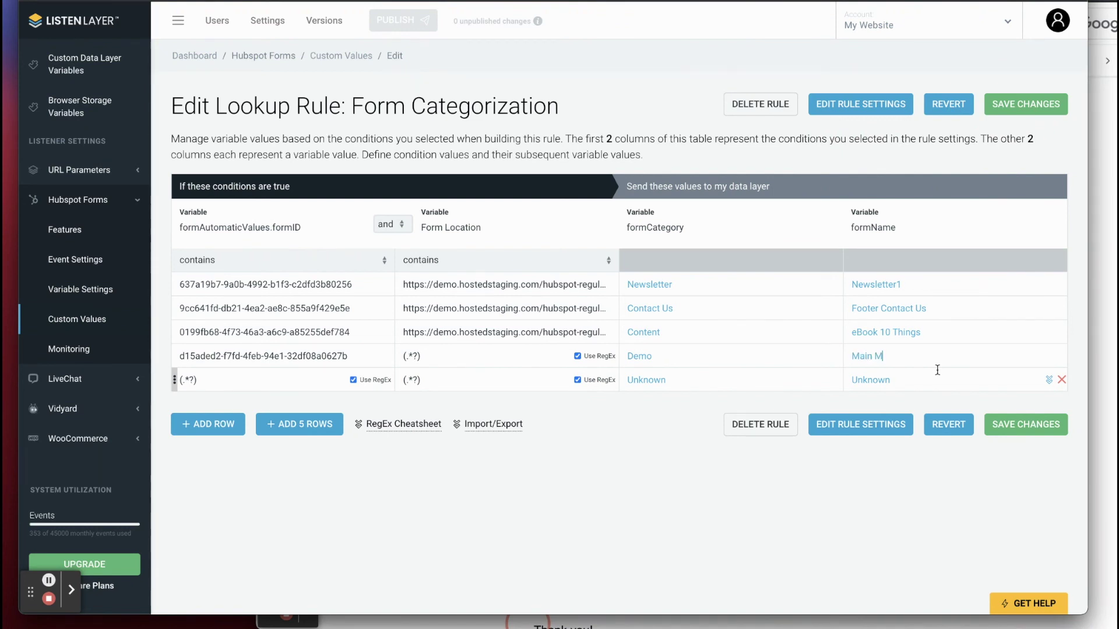
key(BackSpace)
text(Demo Form in Footer)
Save the lookup table changes and publish them as a version named Update to Rules.
click(1014, 430)
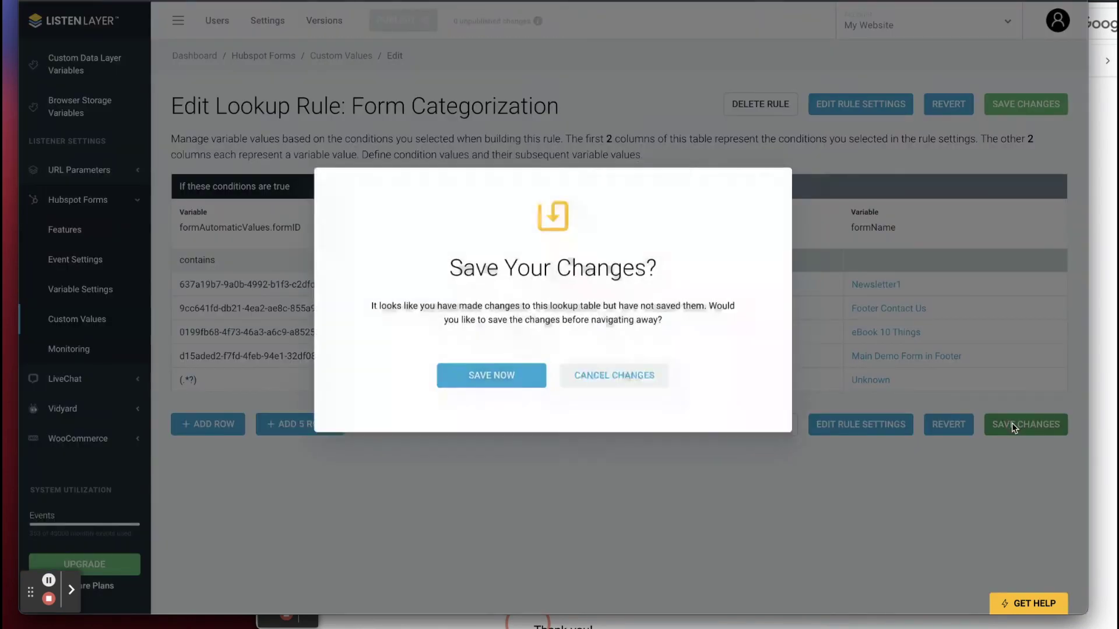
click(465, 395)
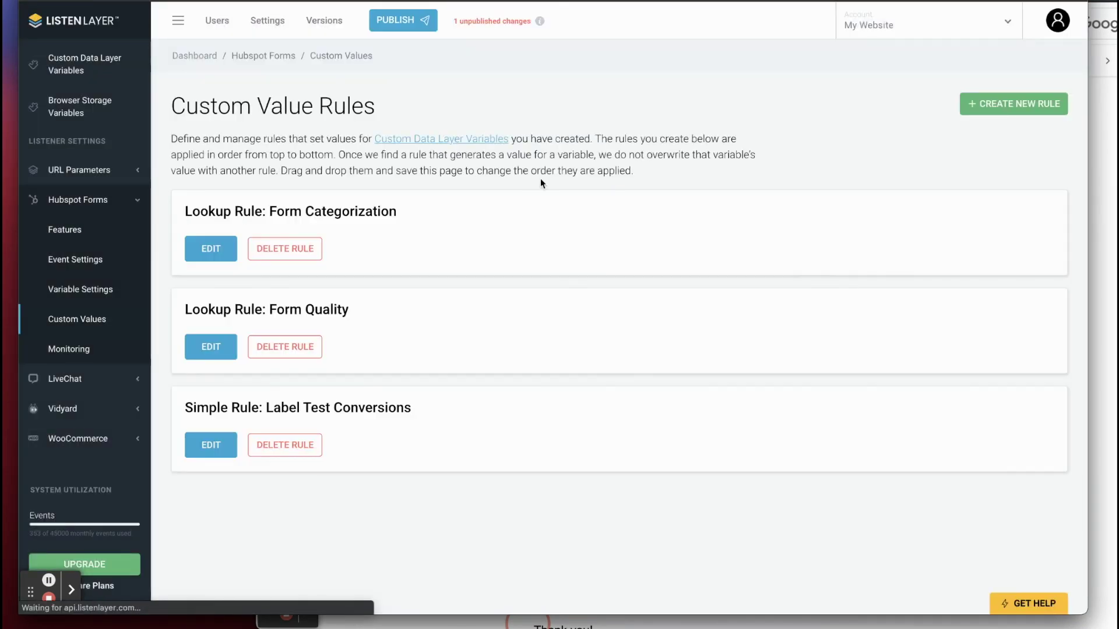
click(394, 17)
click(475, 147)
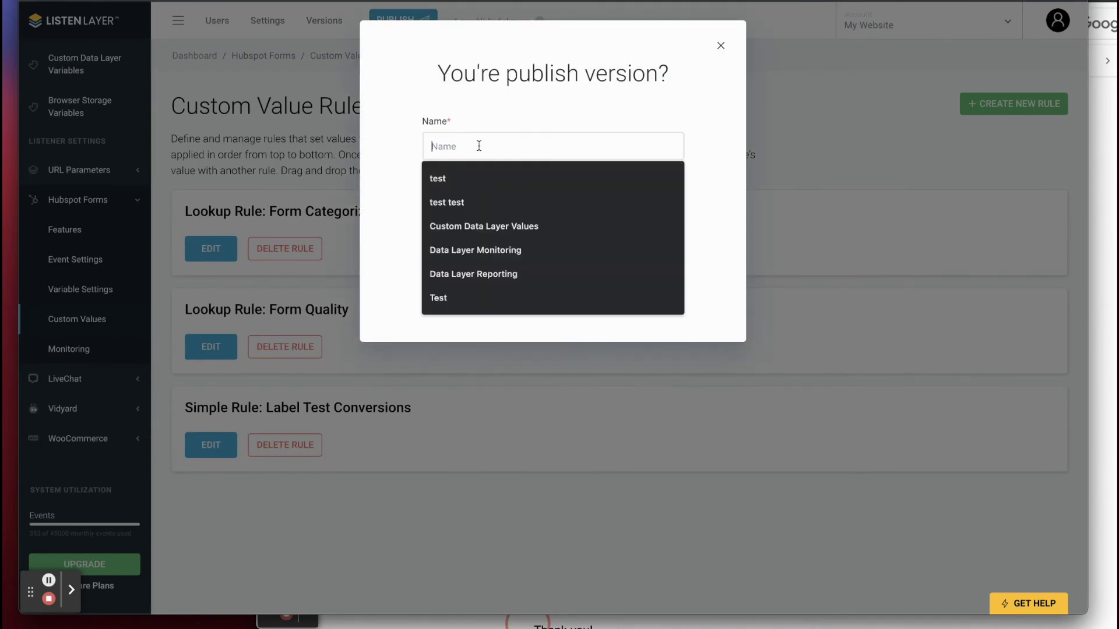
text(Update to Rul)
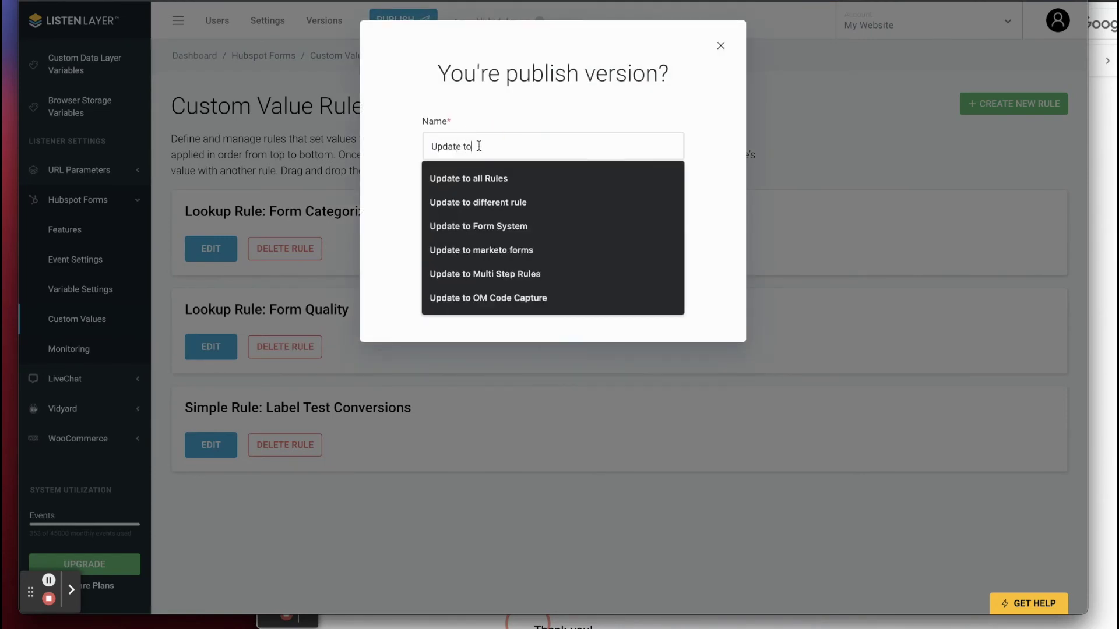
text(es)
click(502, 282)
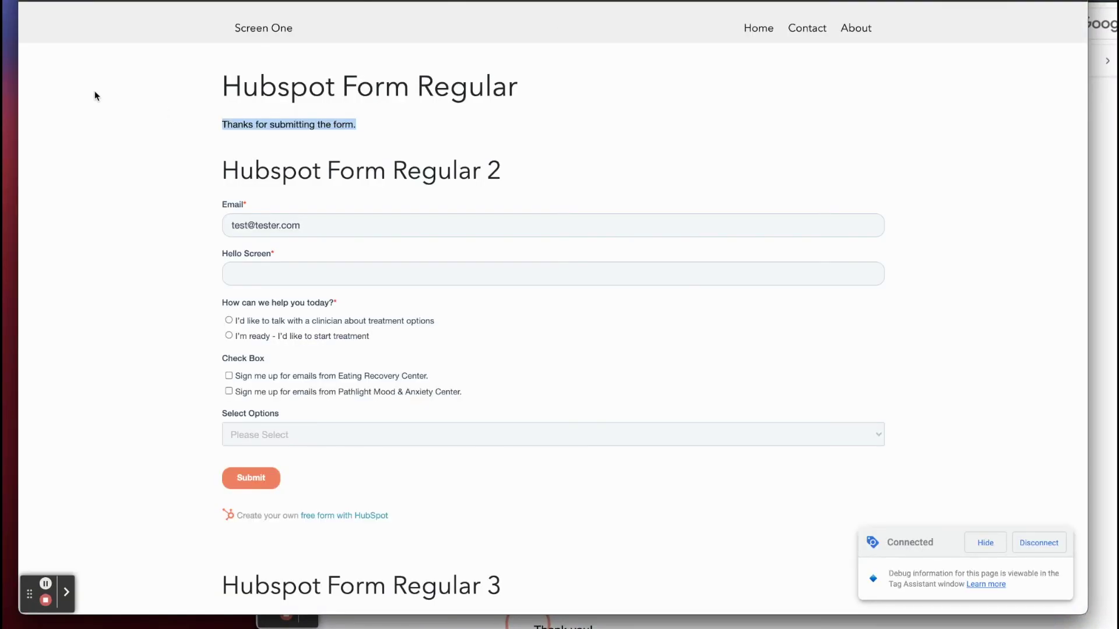
Reload the demo Hubspot form page with an emptied cache and submit the first form again.
right_click(96, 95)
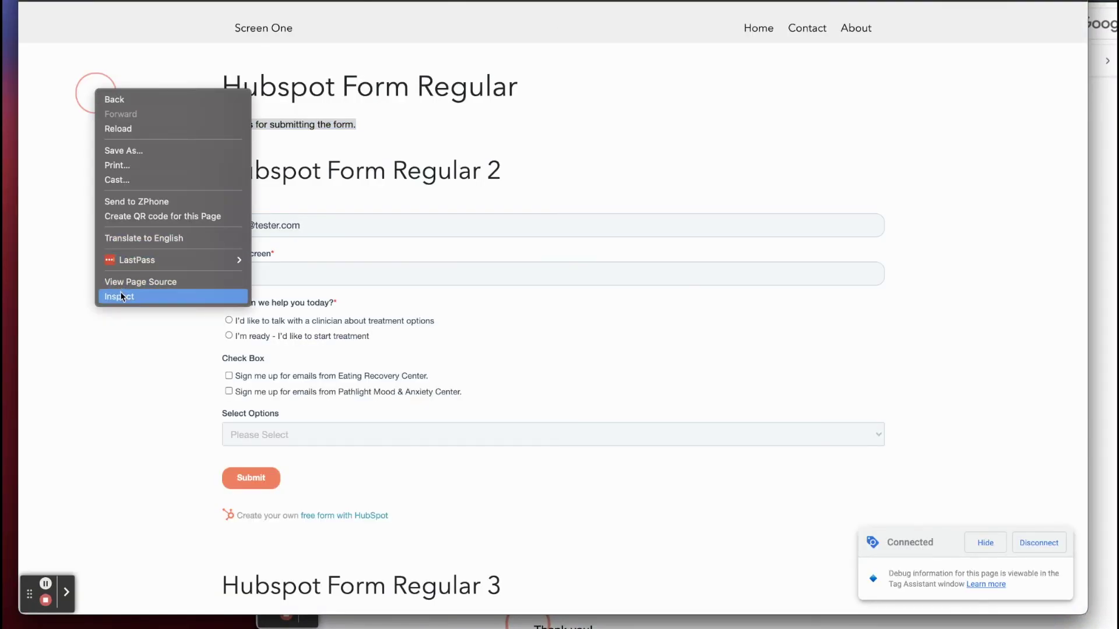
key(Escape)
click(72, 58)
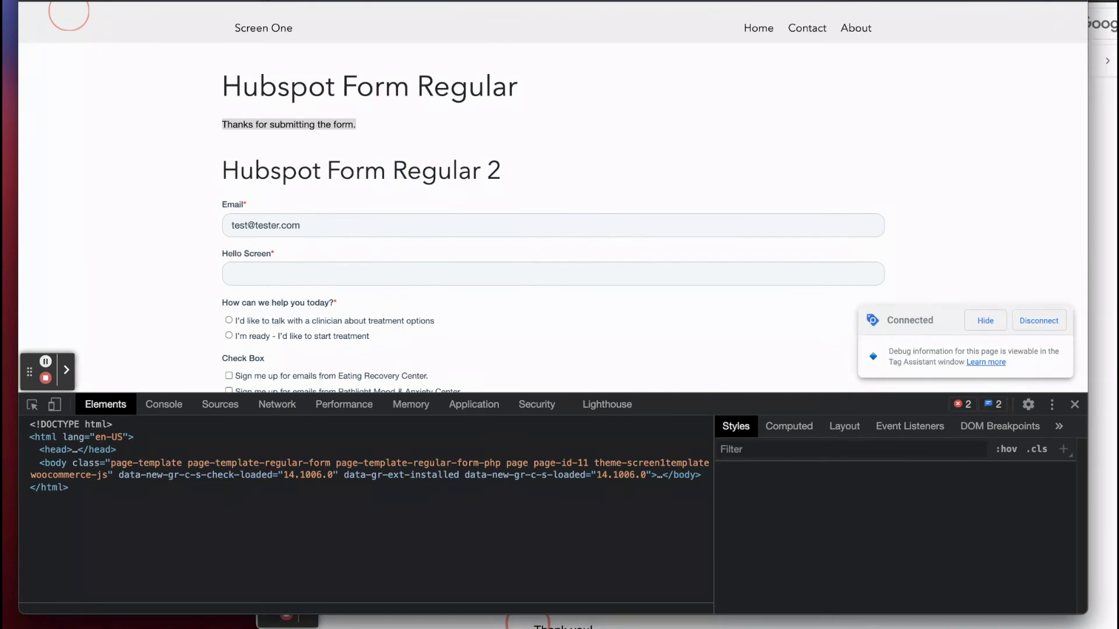
right_click(79, 10)
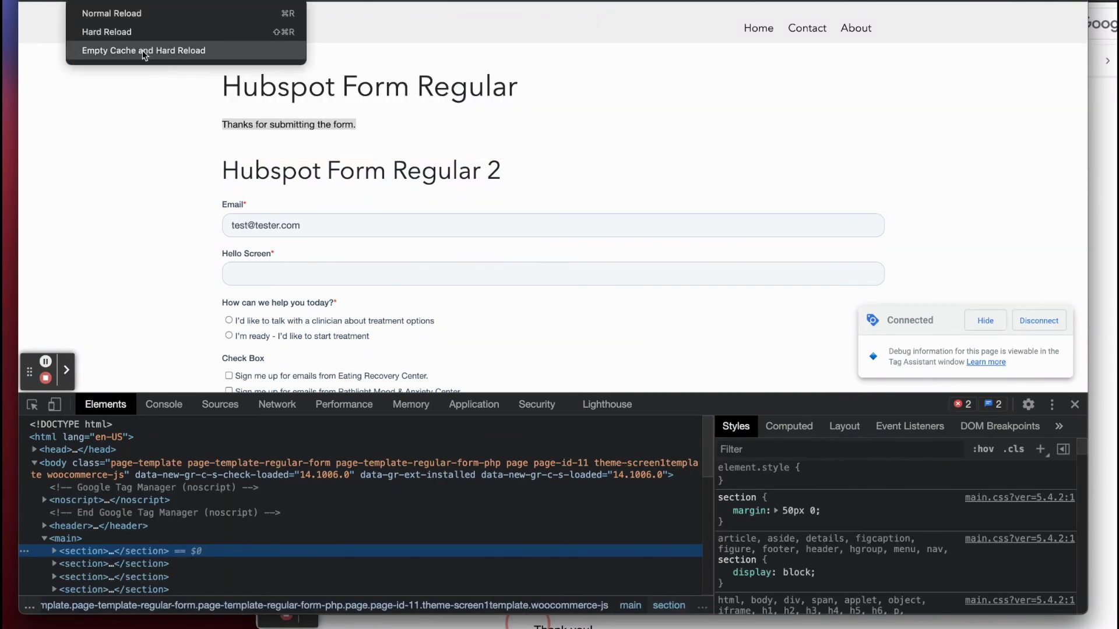
click(147, 48)
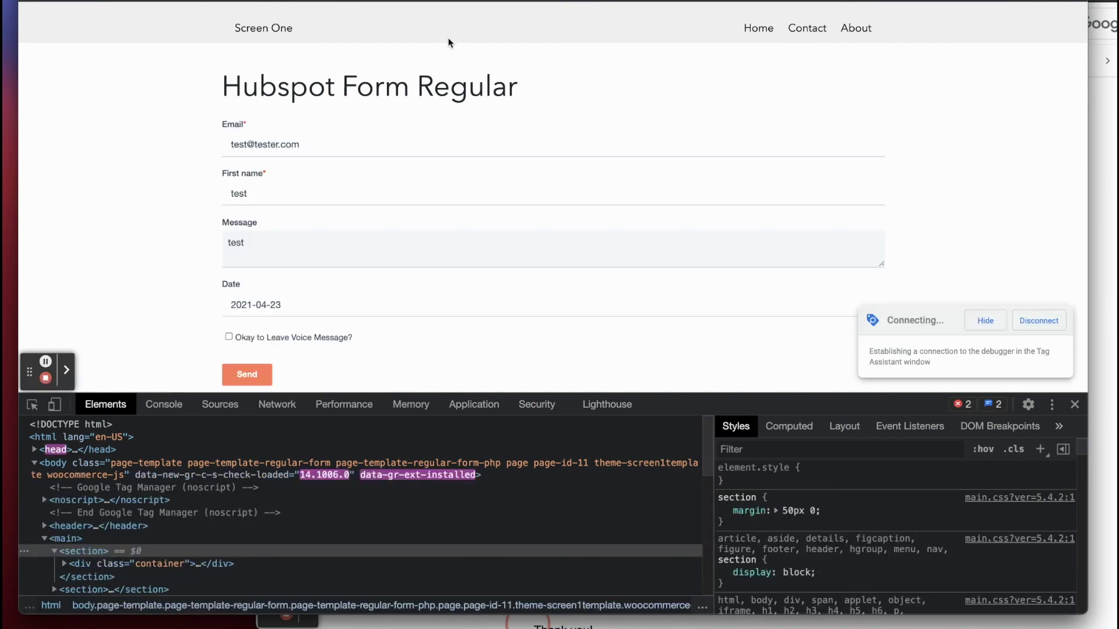
click(247, 312)
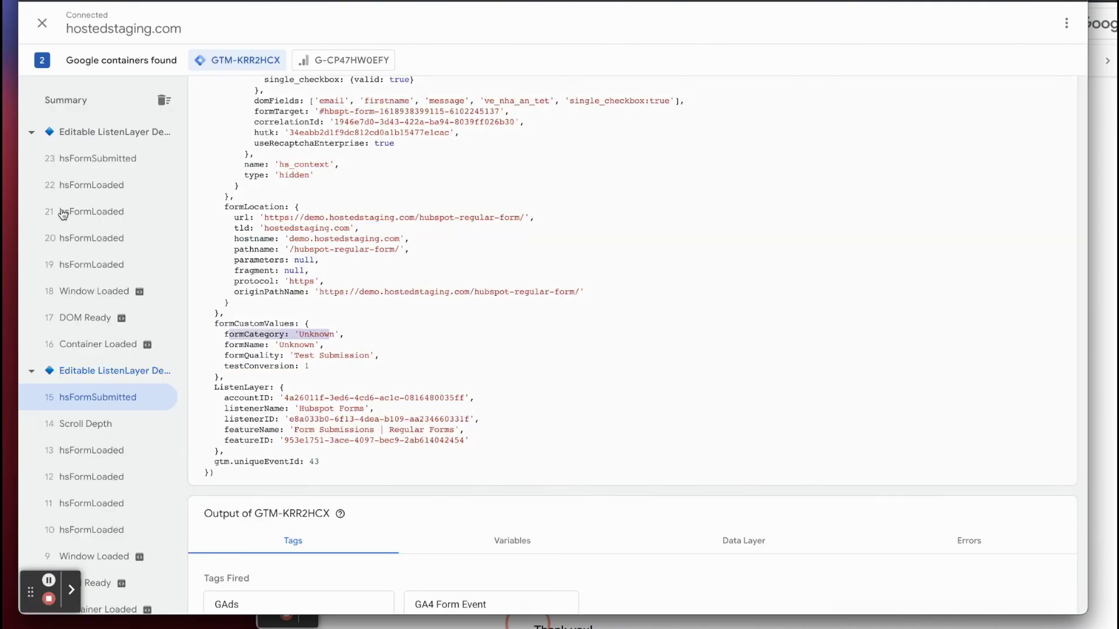
Inspect the newest hsFormSubmitted event in the Tag Manager preview and check its formCategory value.
click(93, 158)
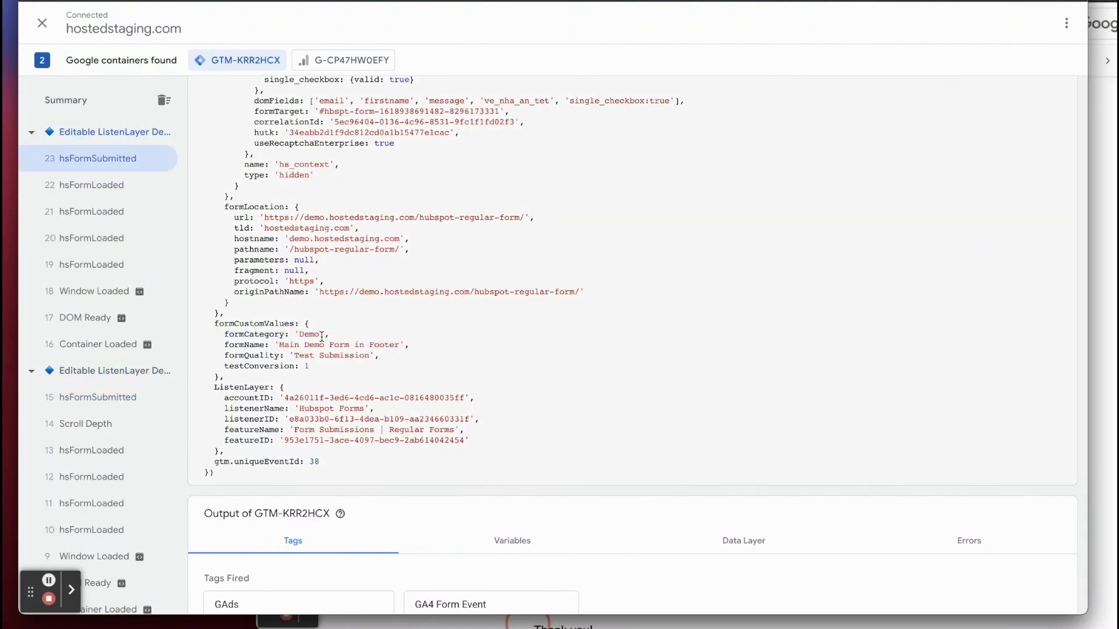
drag(219, 333, 330, 335)
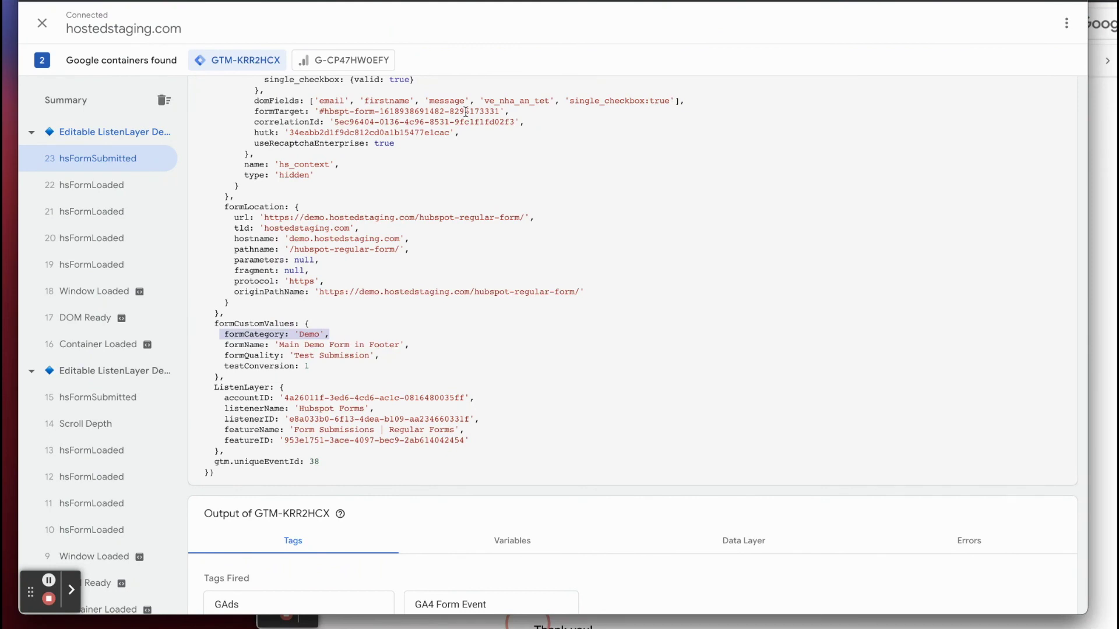
Return to ListenLayer and open the Hubspot Forms monitoring rules.
click(190, 1)
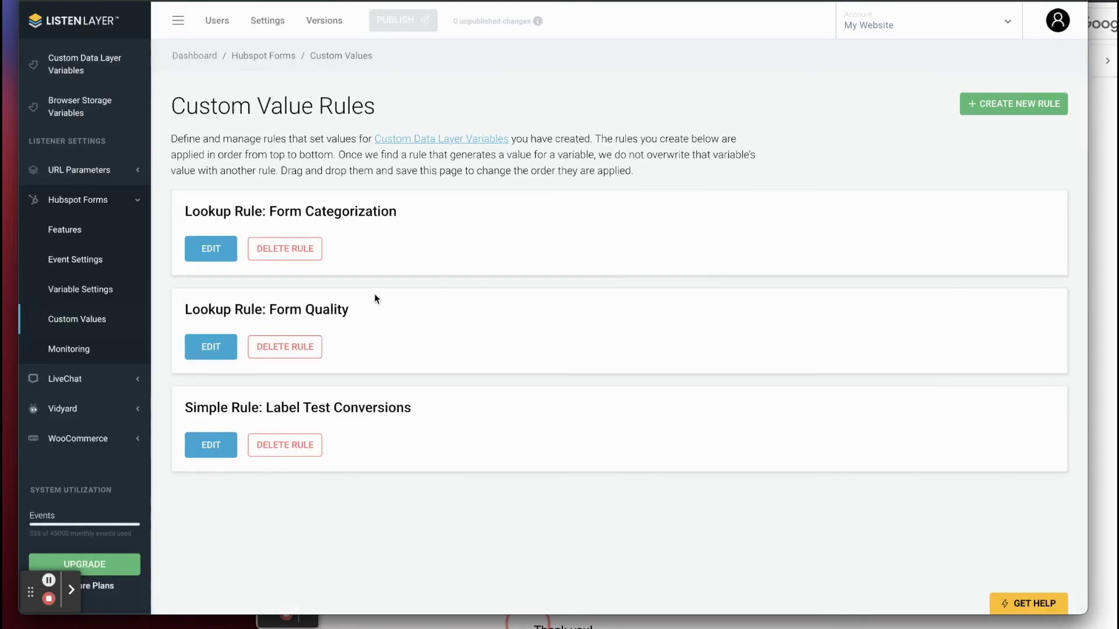
click(60, 341)
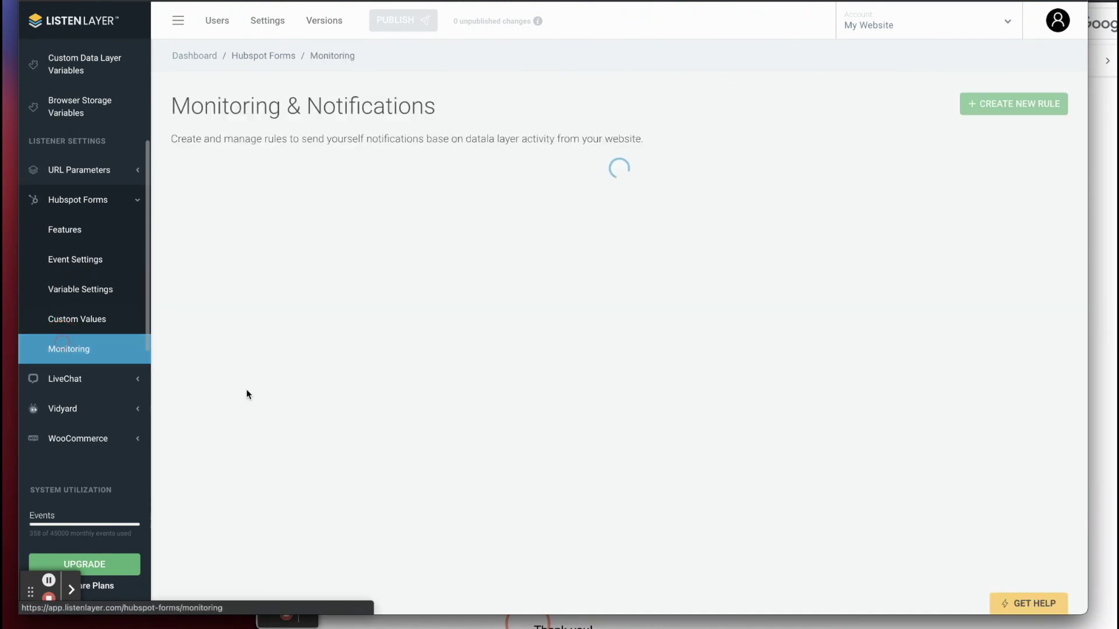